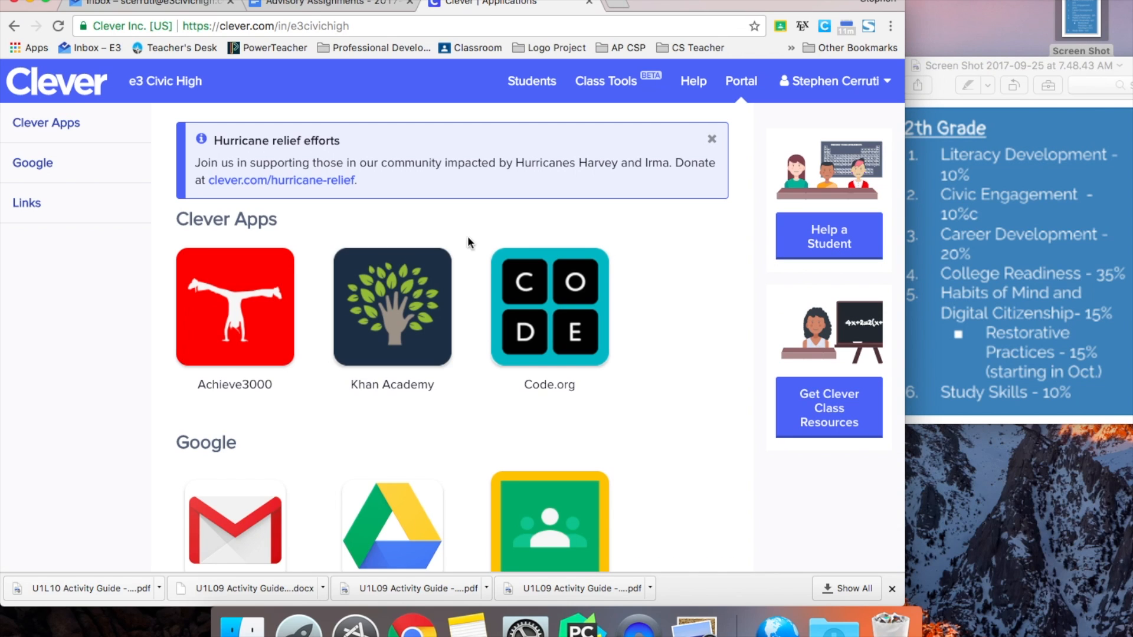
- Open PowerSchool from Clever, sign in with the teacher username and password, and open PowerTeacher Pro
scroll(435, 342, down, 5)
scroll(433, 344, down, 5)
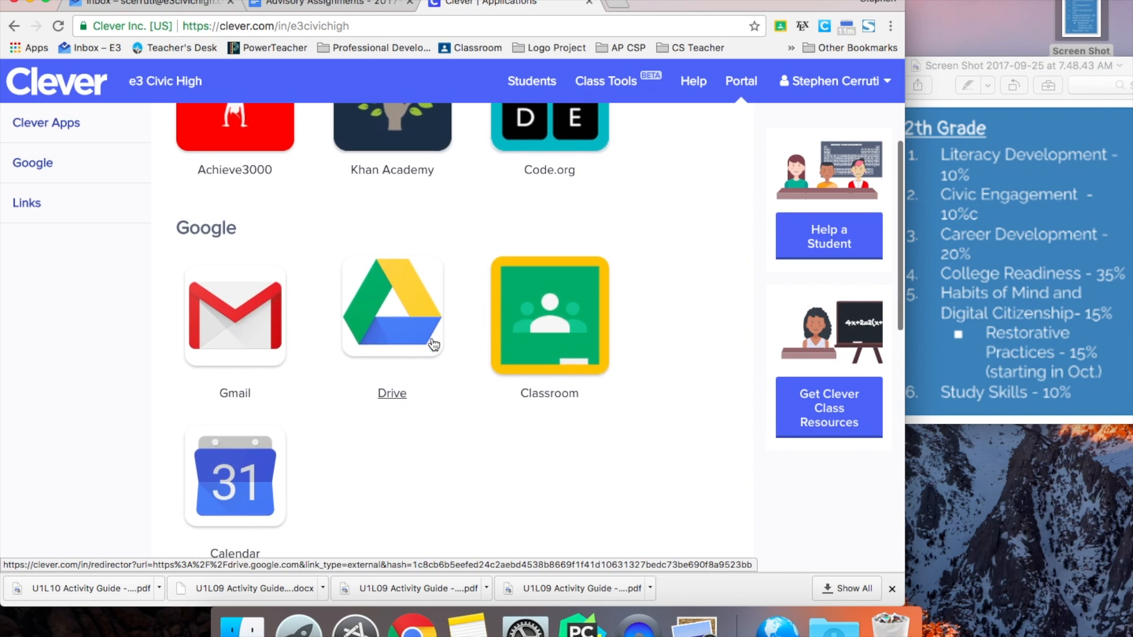
click(236, 375)
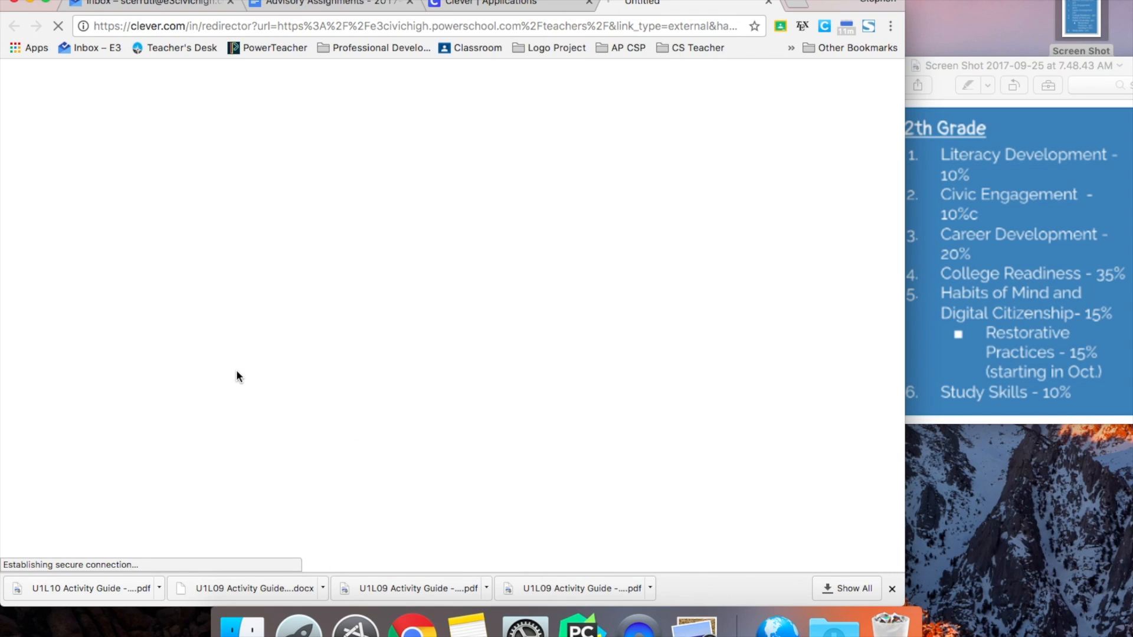
key(Tab)
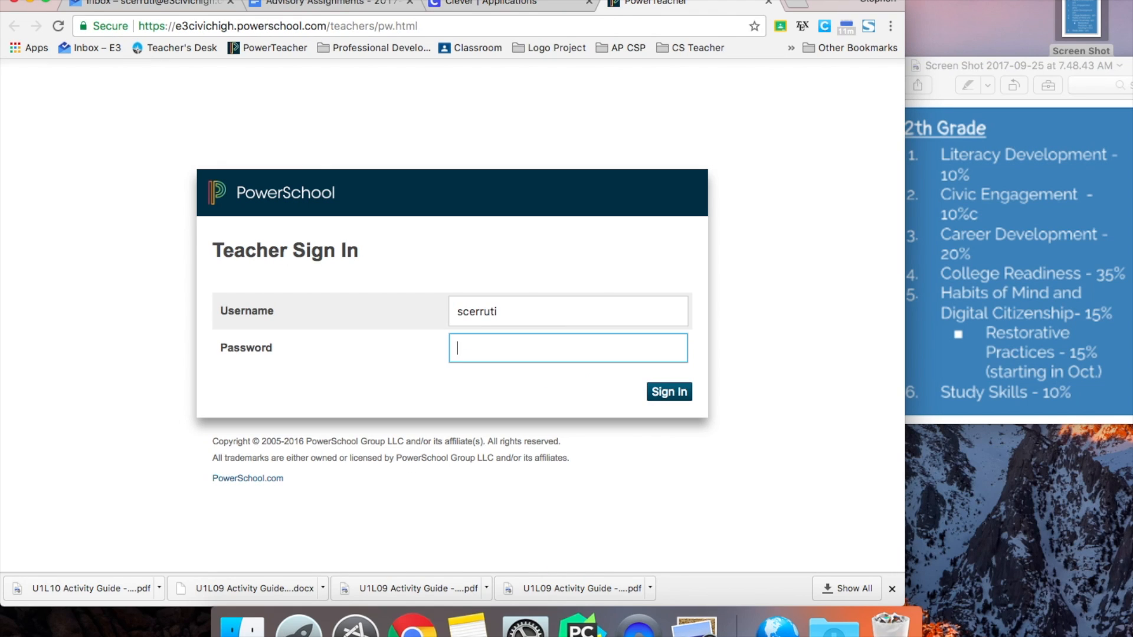
key(Return)
key(Tab)
text(••••••••••••••••)
key(Return)
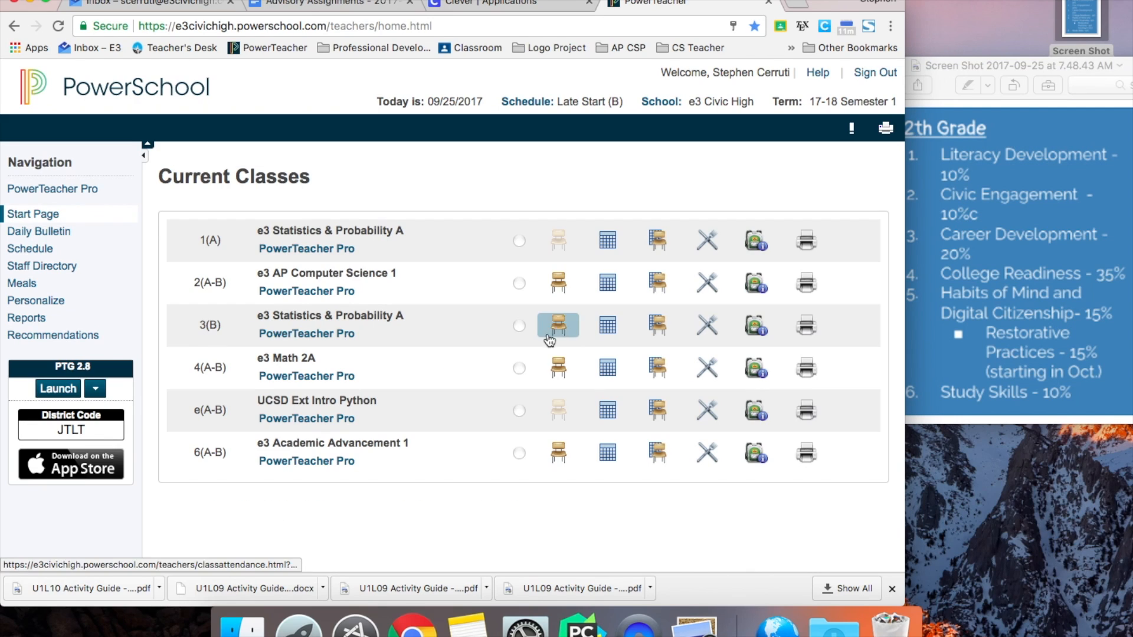
click(76, 188)
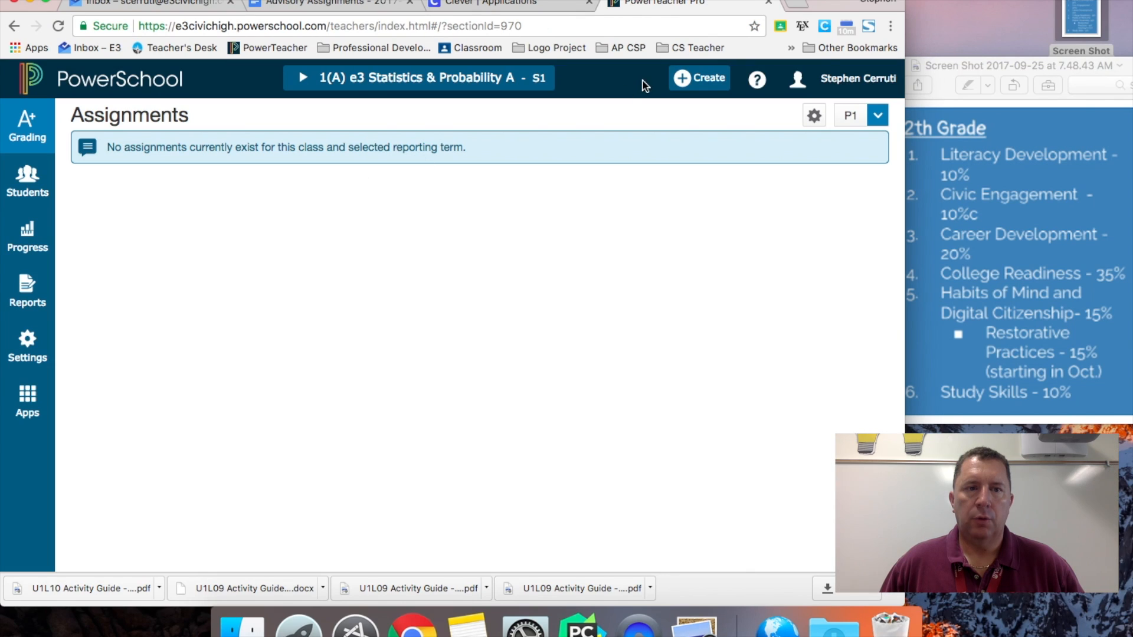
- Start a new category limited to Academic Advancement 1 and 2
click(693, 83)
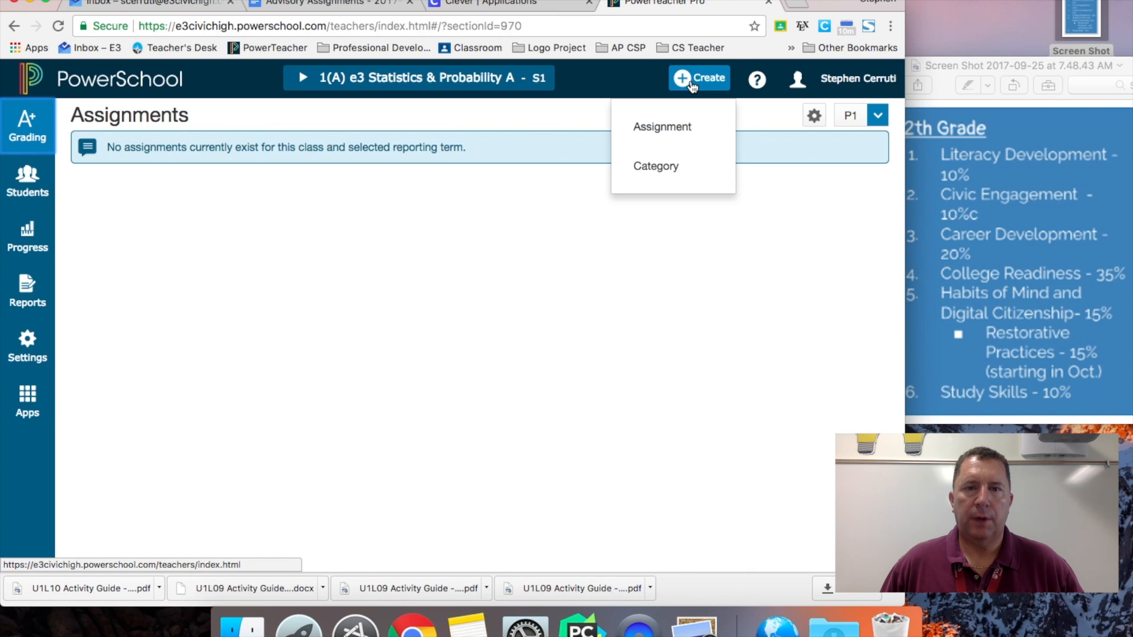
click(658, 169)
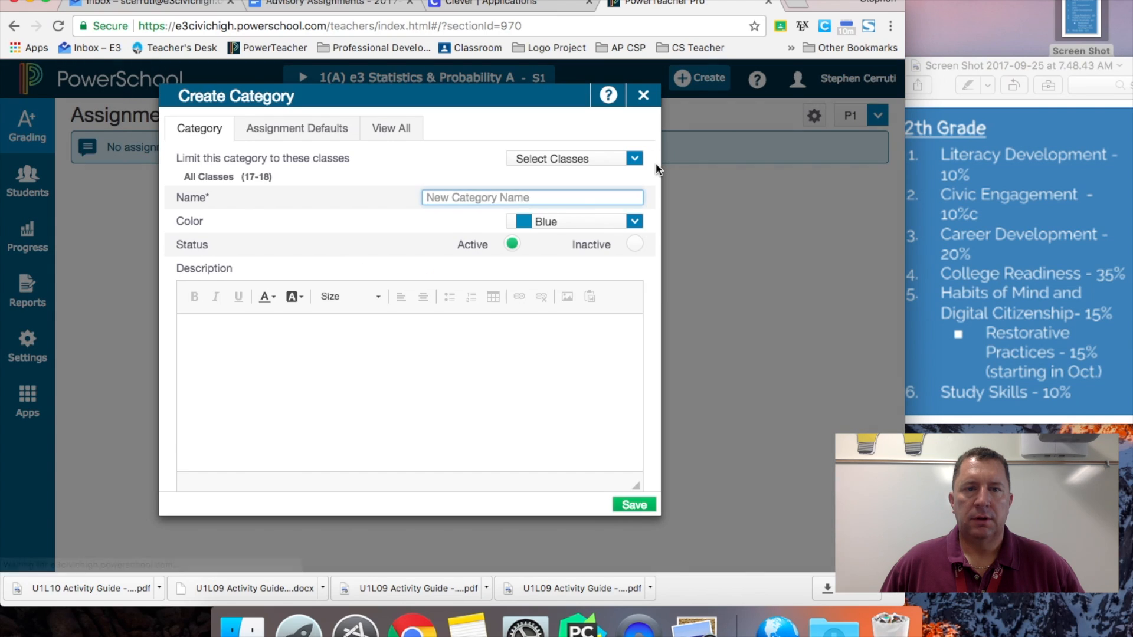
click(593, 158)
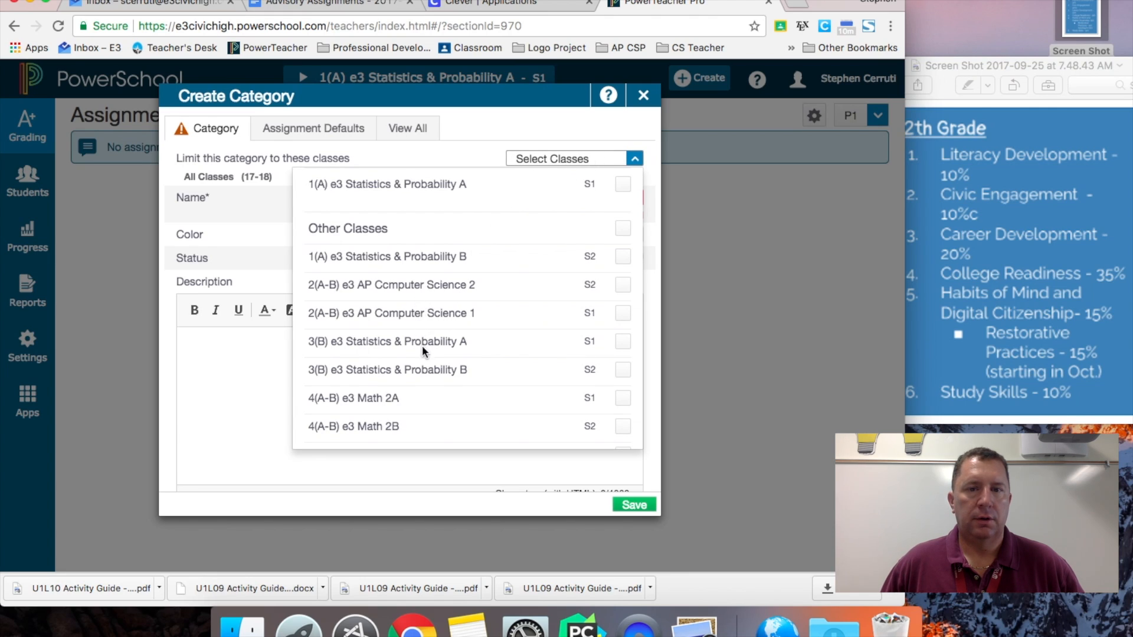
scroll(422, 345, down, 5)
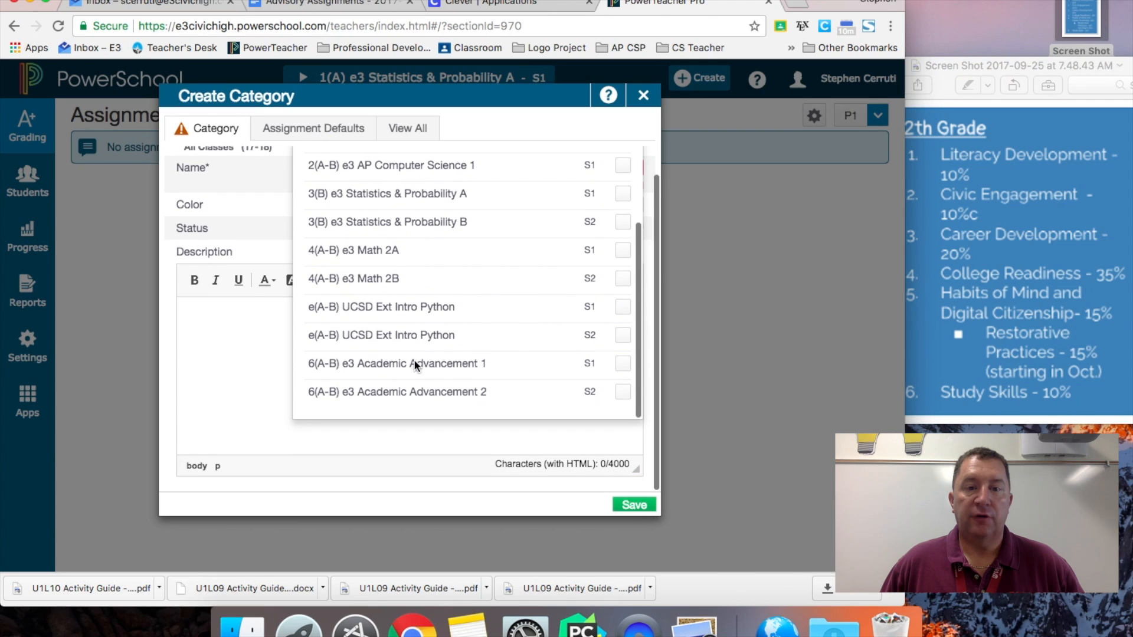
click(409, 367)
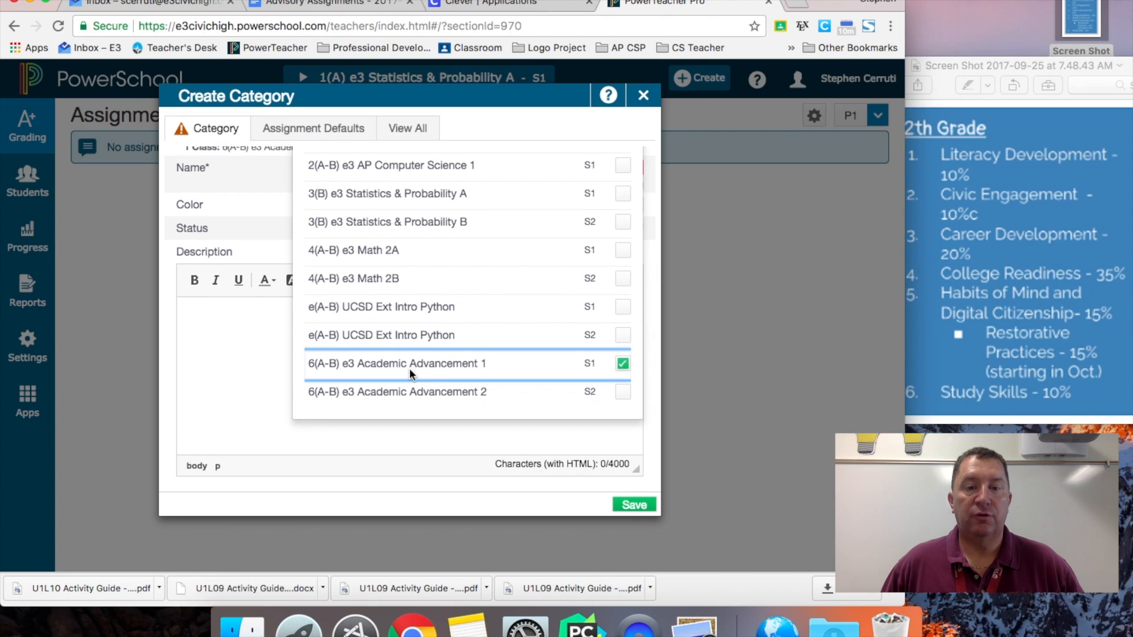
click(623, 393)
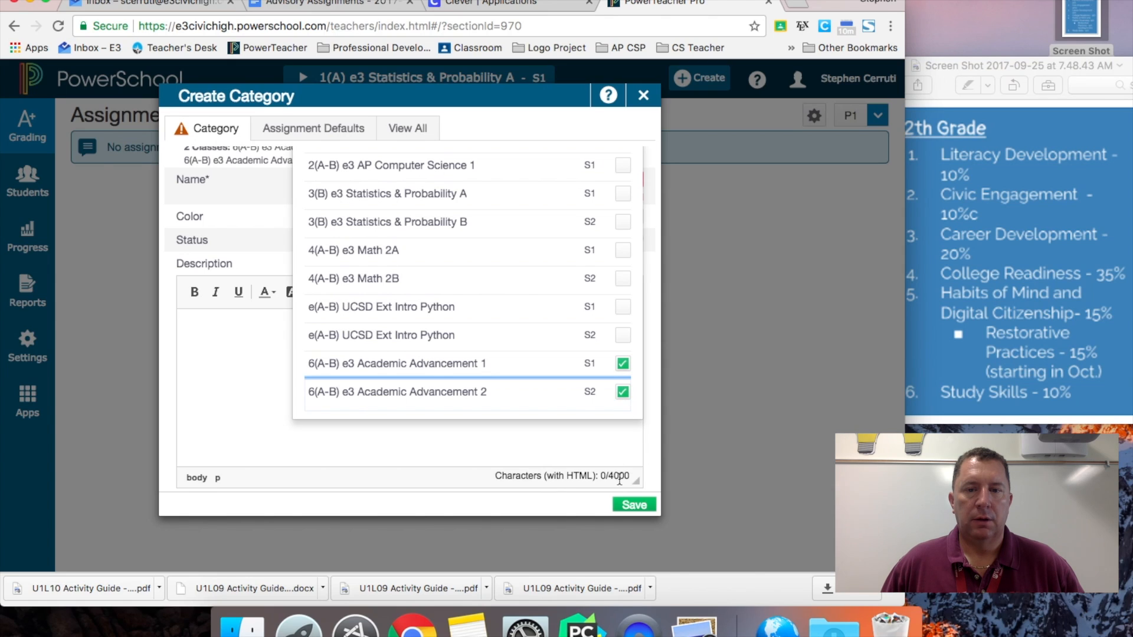
click(606, 459)
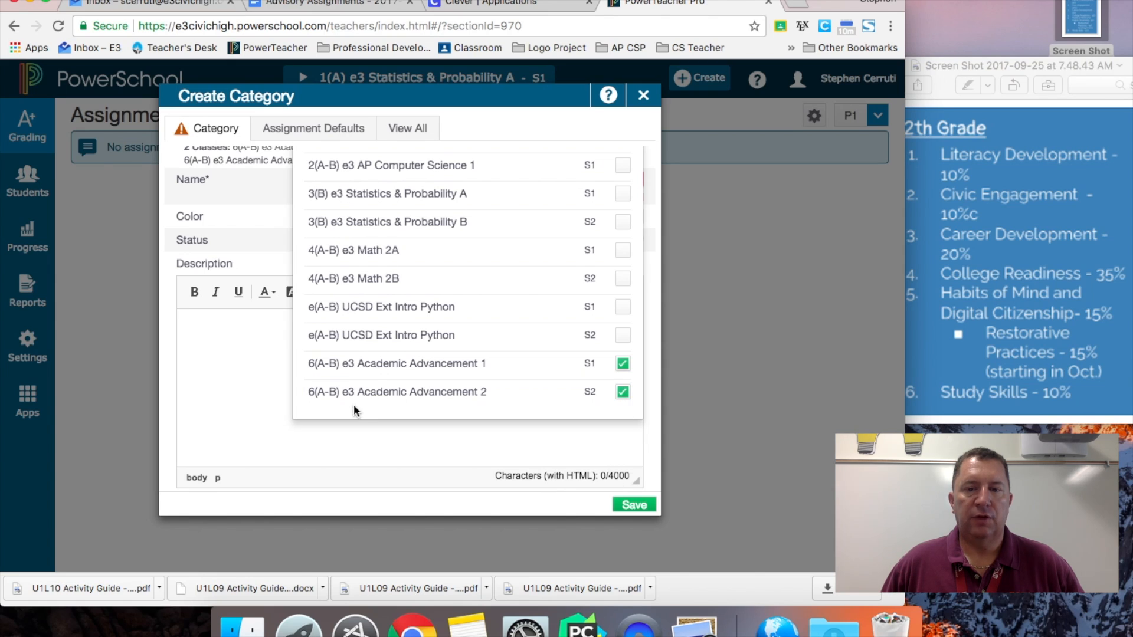
click(240, 205)
- Name the category 'Literacy Development'
click(473, 173)
text(K)
key(BackSpace)
text(Literac)
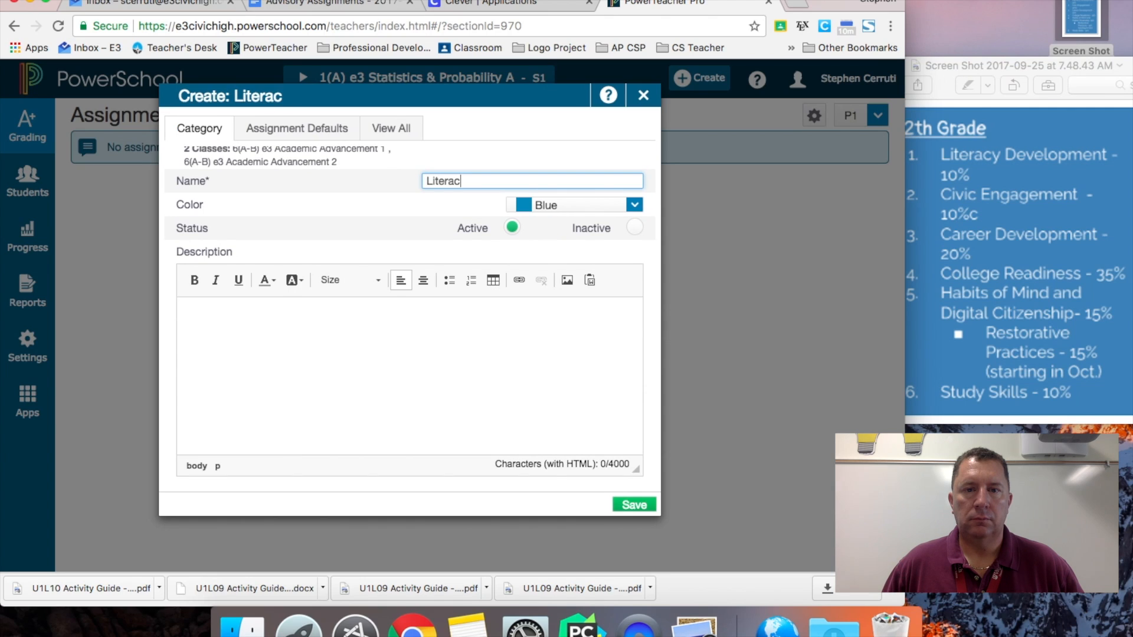
text(y Development)
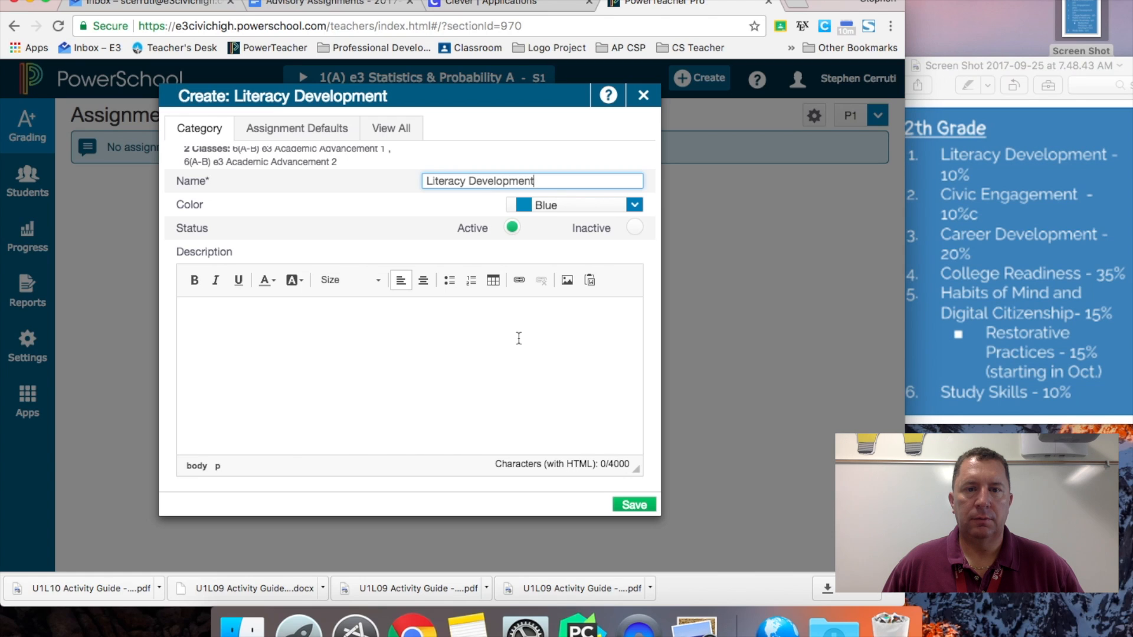
- Set the category's default assignment score type to Percent and save it
click(322, 137)
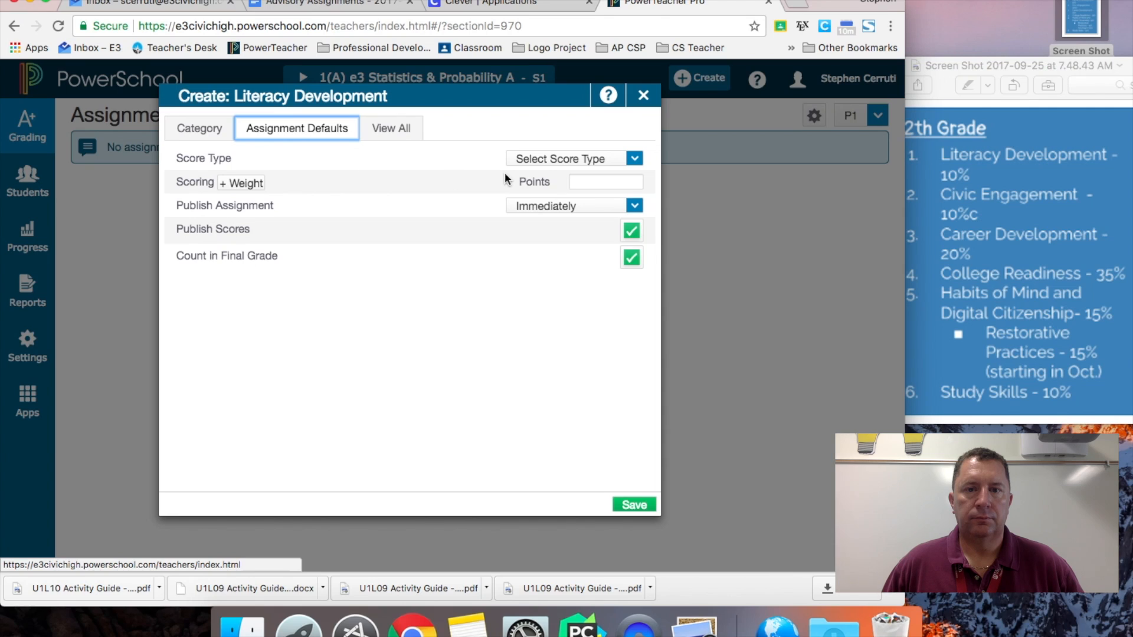
click(541, 169)
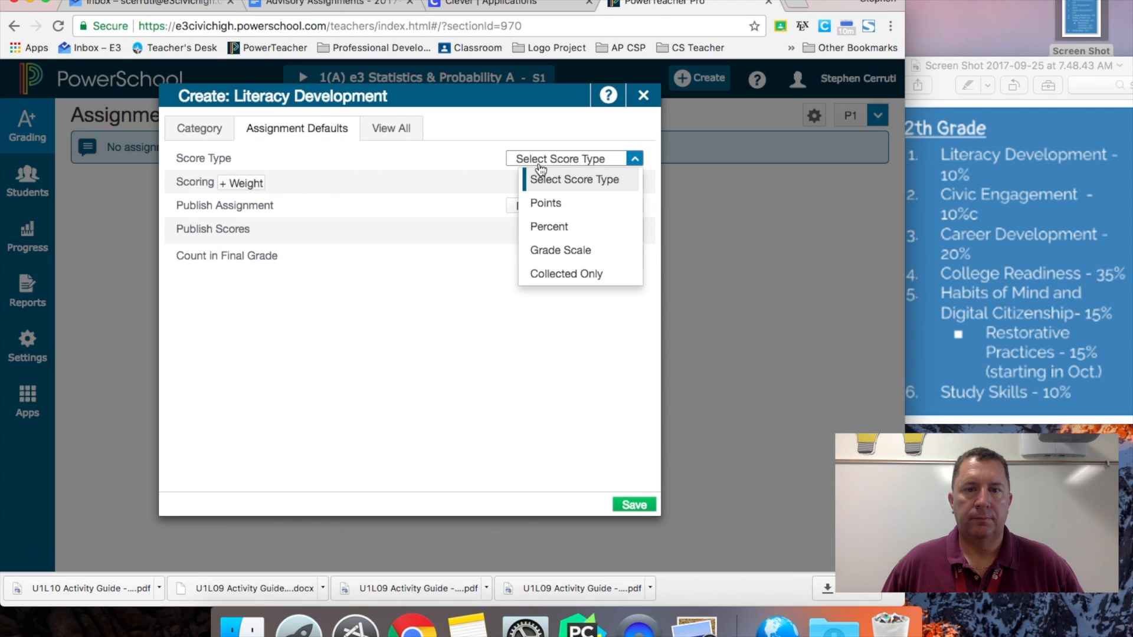
click(549, 229)
click(584, 184)
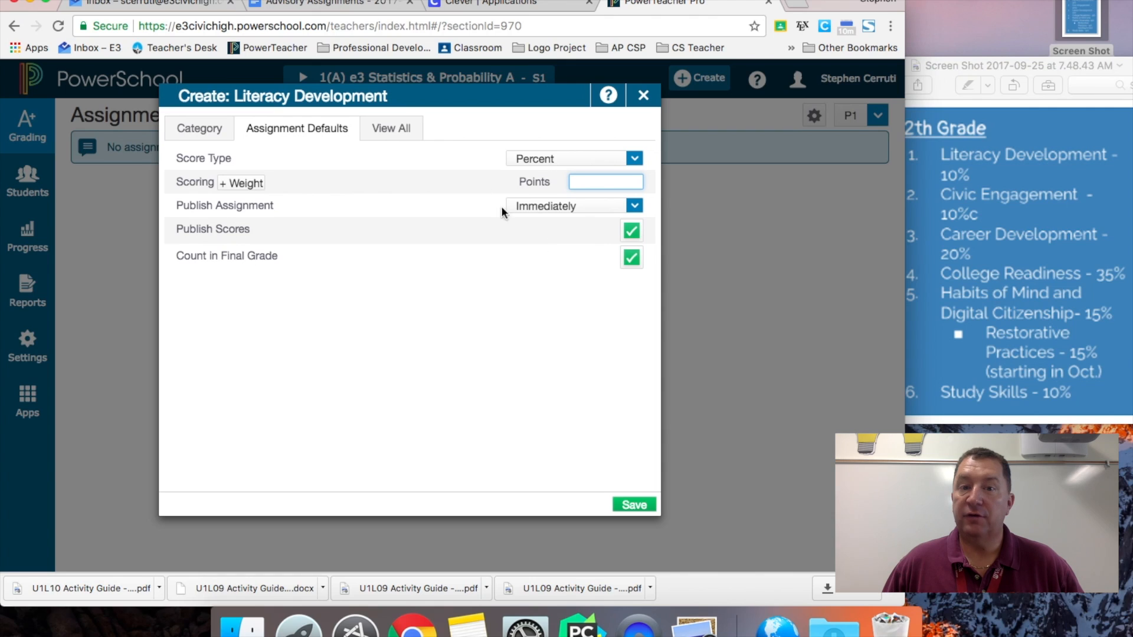
click(401, 139)
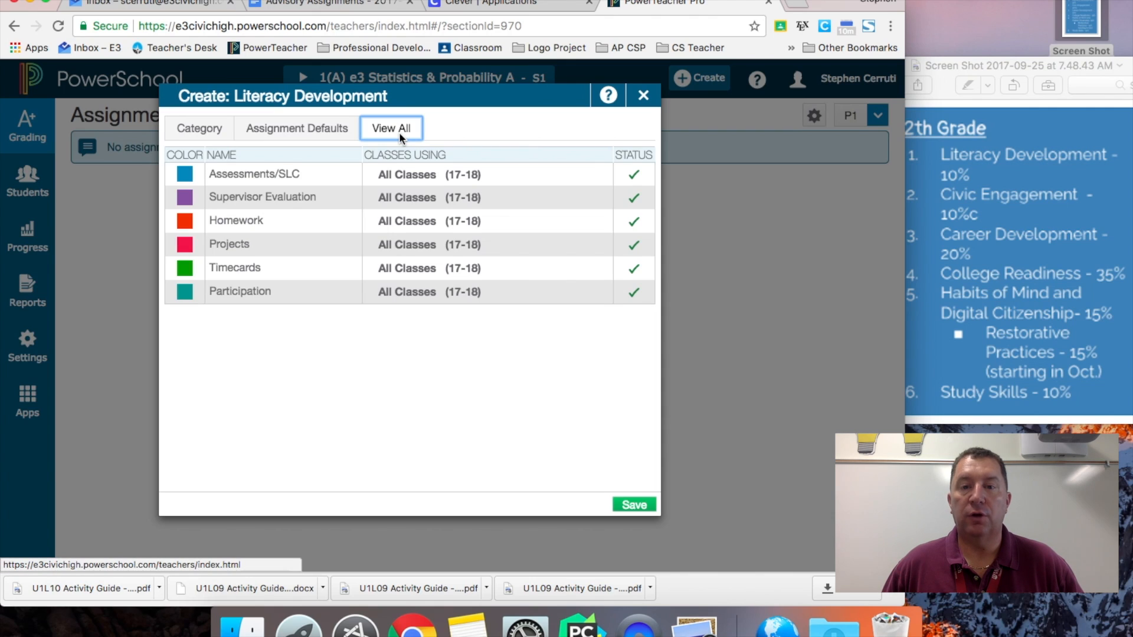
click(211, 131)
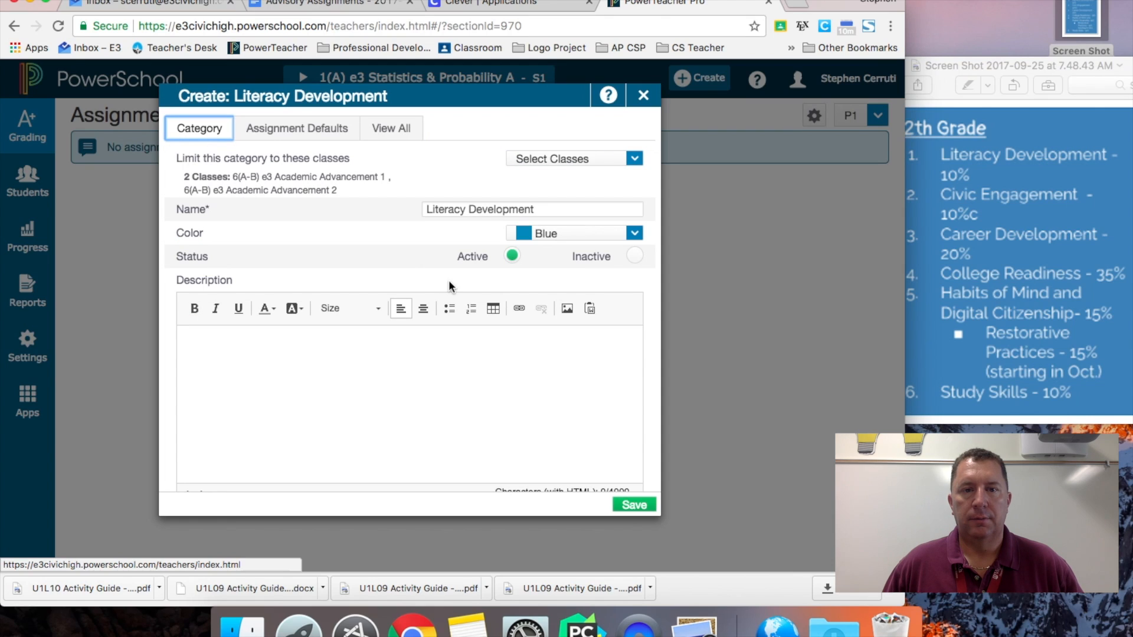
click(634, 506)
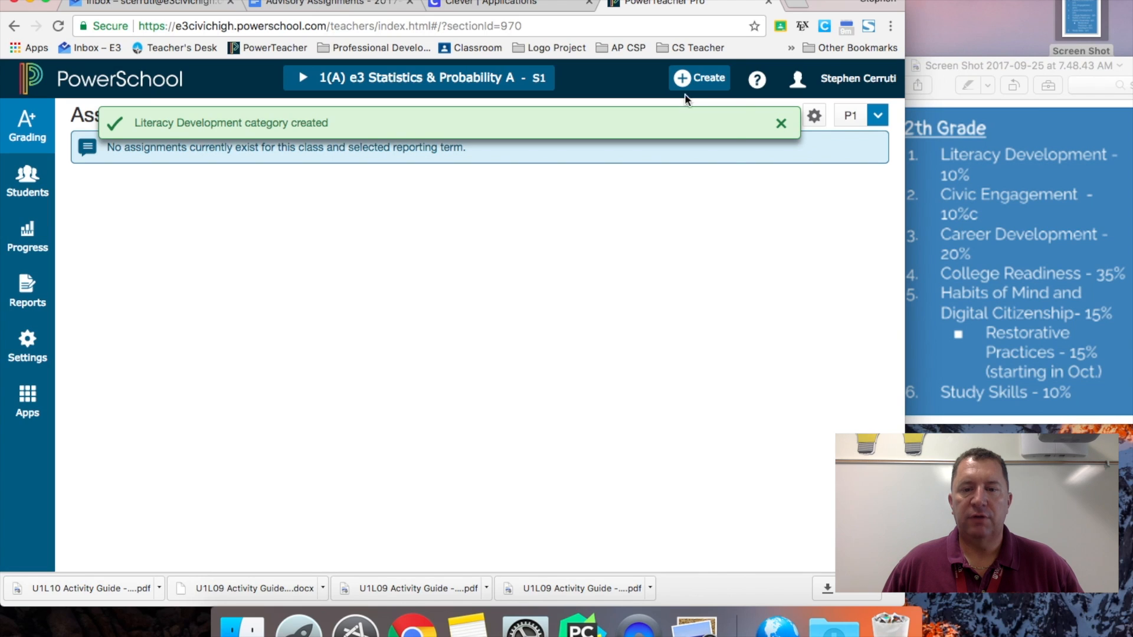
- Create and save a 'Civic Engagement' category limited to Academic Advancement 1 and 2
click(688, 79)
click(658, 167)
click(618, 157)
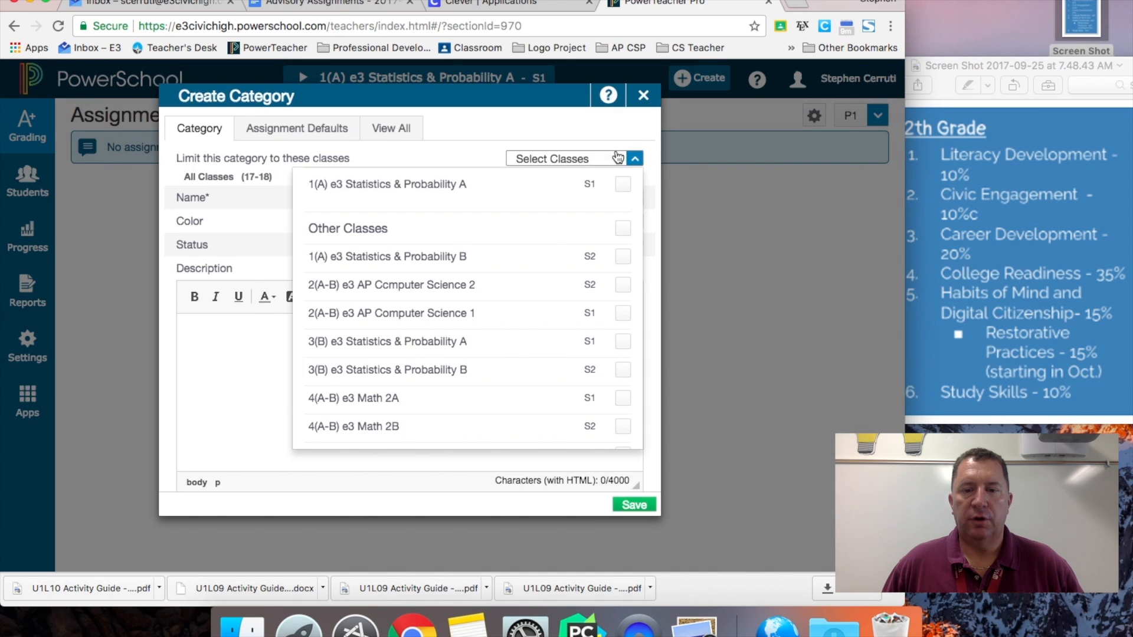
scroll(621, 390, down, 3)
click(620, 374)
click(621, 402)
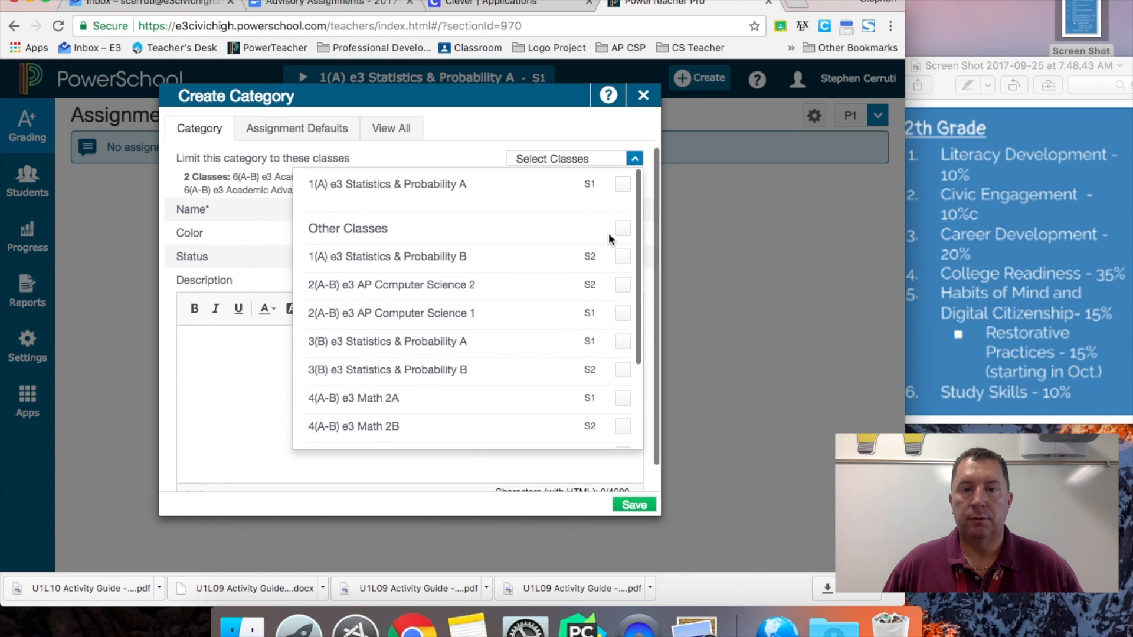
click(520, 209)
text(Civic )
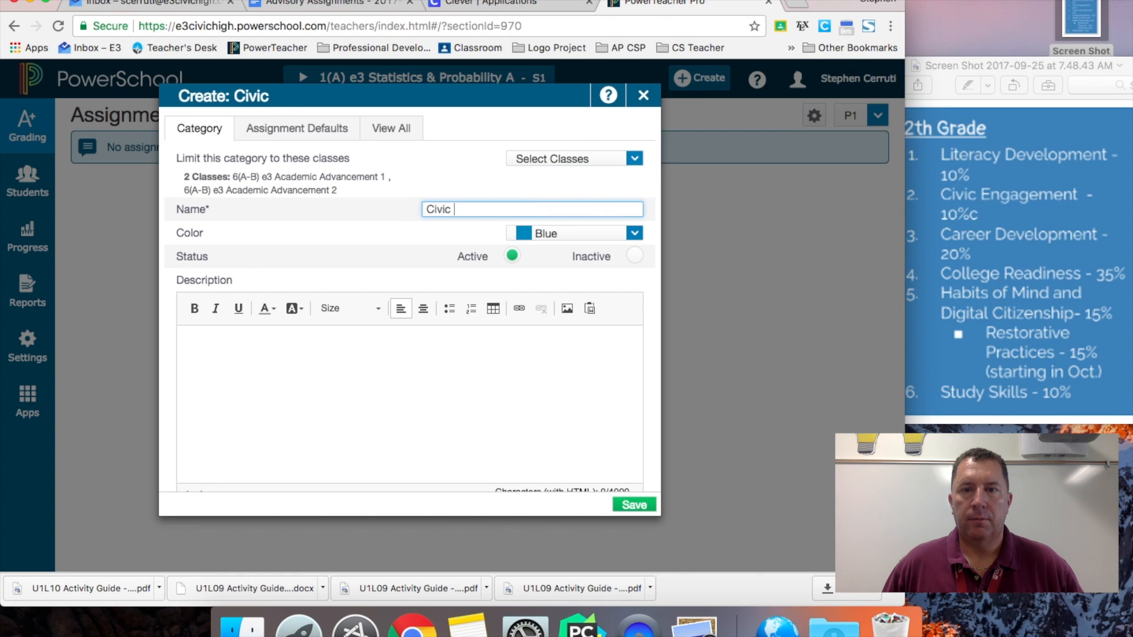
text(Engagement)
click(634, 504)
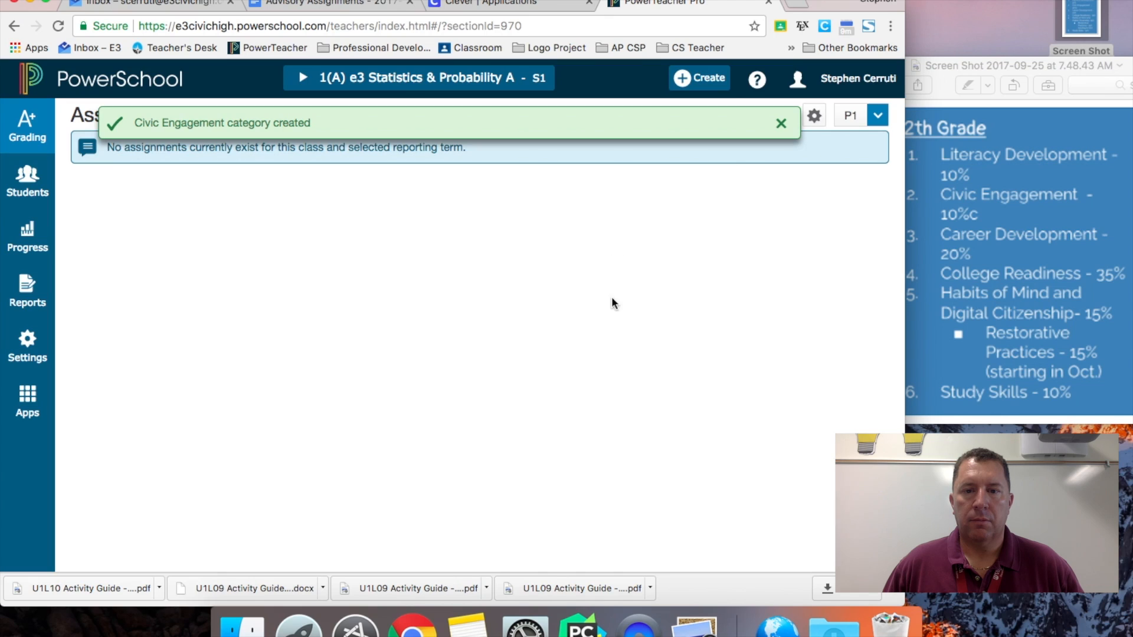
- Start a 'Career Development' category limited to Academic Advancement 1 and 2
click(699, 77)
click(661, 166)
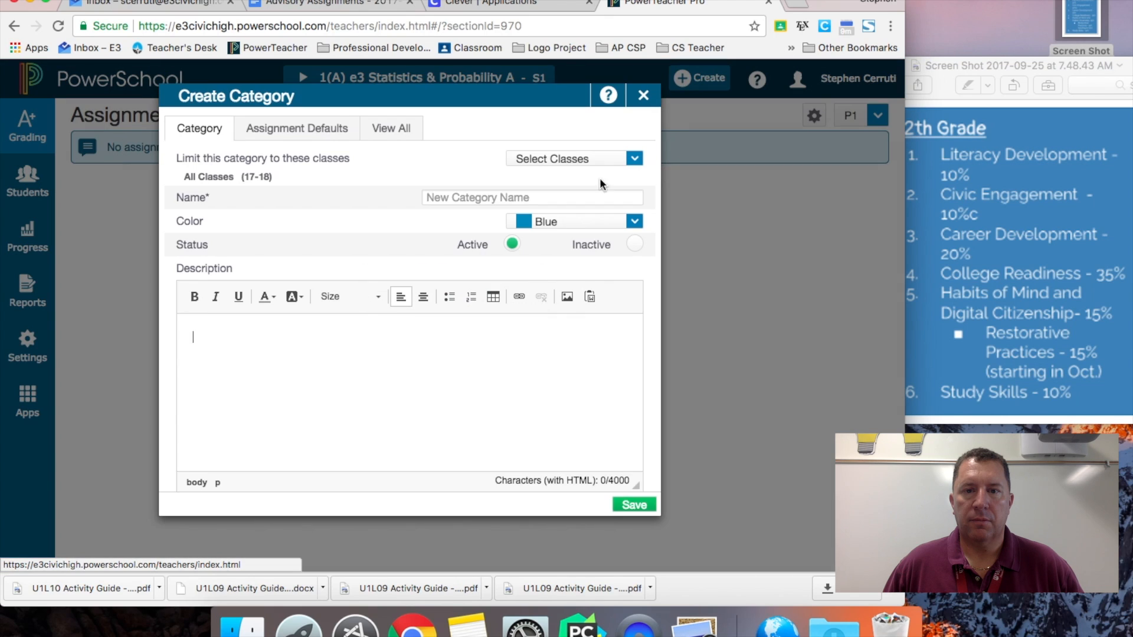
click(541, 199)
text(Career Development)
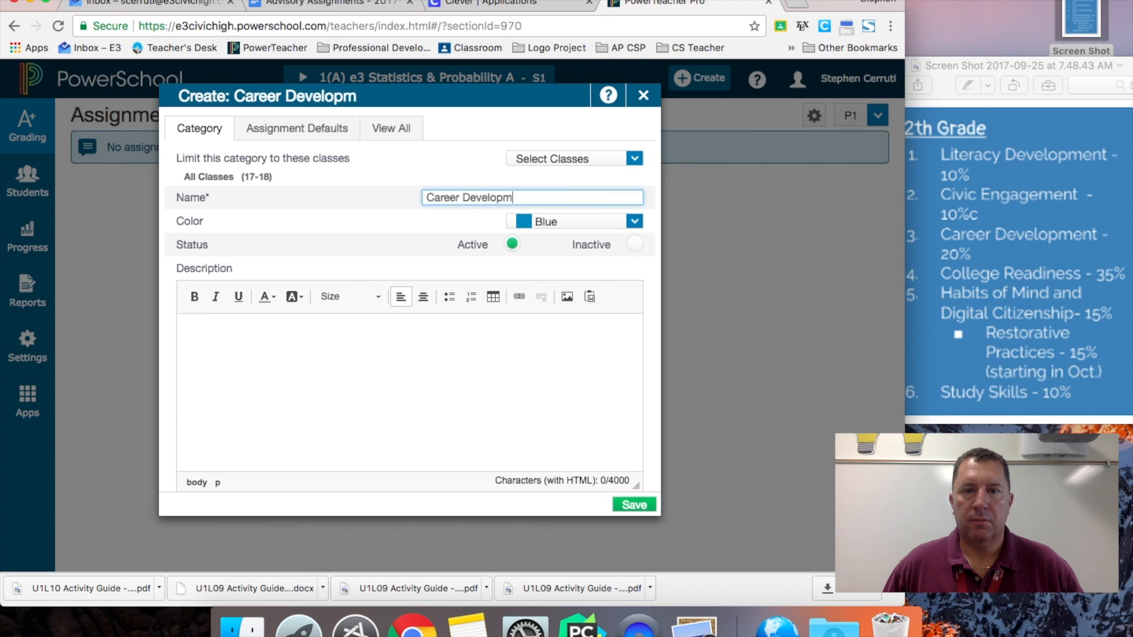
click(617, 158)
scroll(621, 281, down, 5)
click(622, 377)
click(622, 405)
scroll(618, 294, up, 2)
click(635, 158)
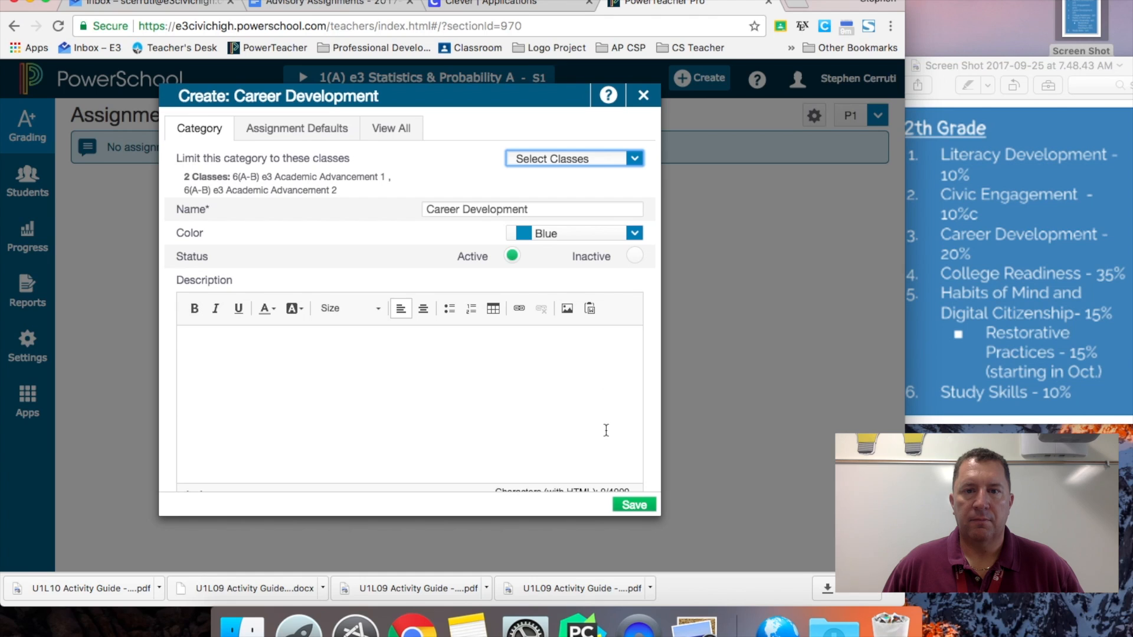
- Set the Career Development colour to Green and save the category
click(635, 234)
click(626, 276)
click(634, 233)
click(601, 301)
click(634, 504)
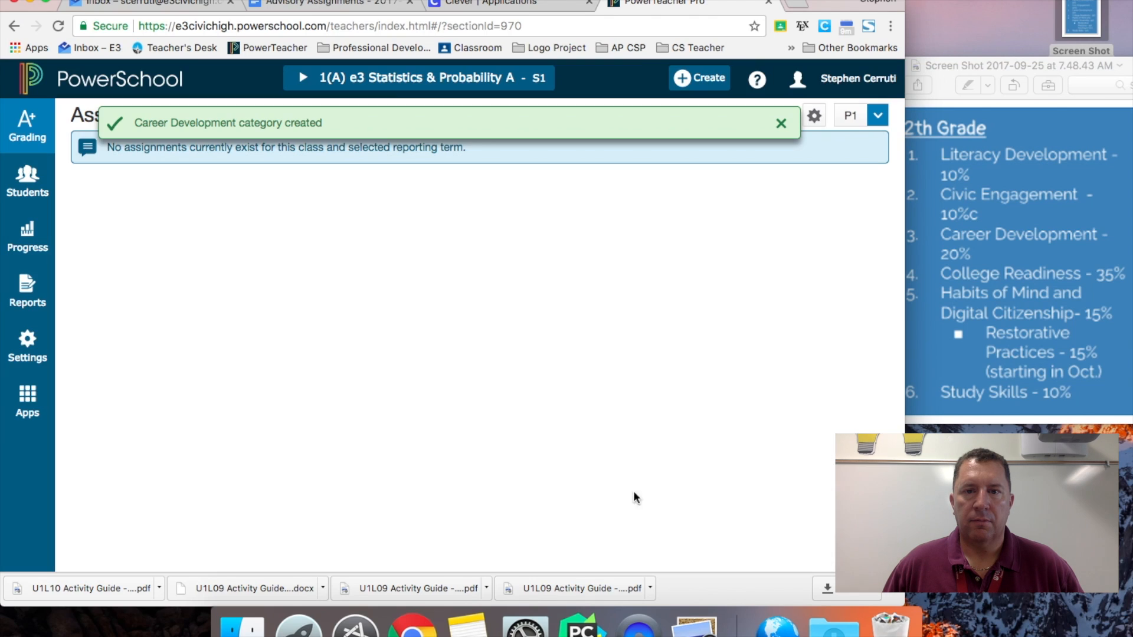
- Start a new category limited to both Academic Advancement classes
click(696, 79)
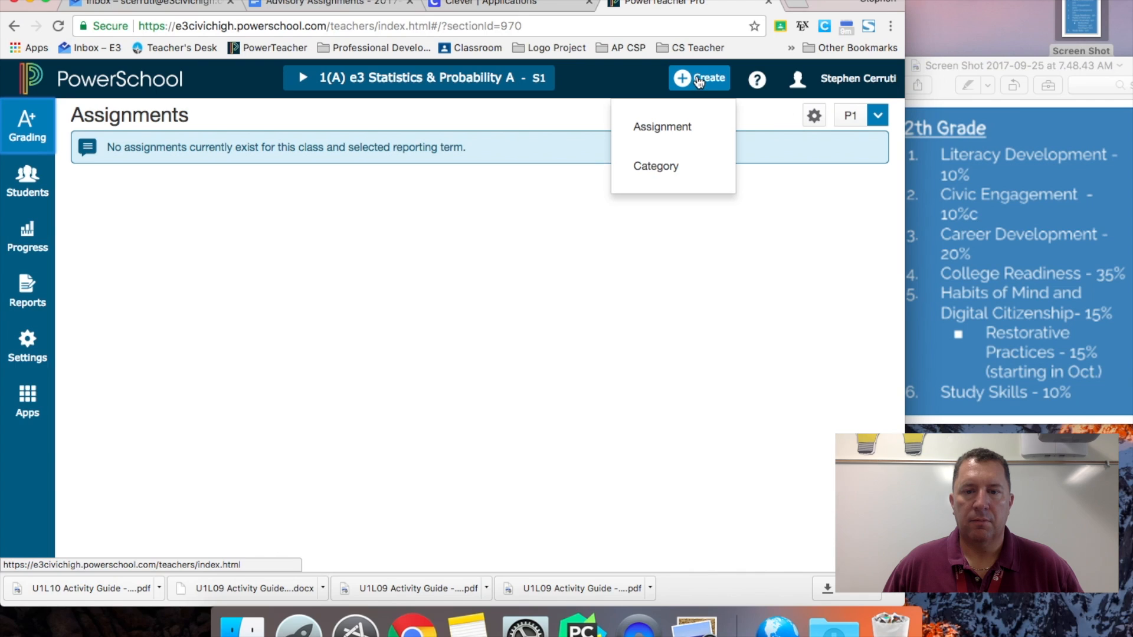
click(660, 168)
click(635, 159)
scroll(573, 302, down, 3)
scroll(578, 319, down, 1)
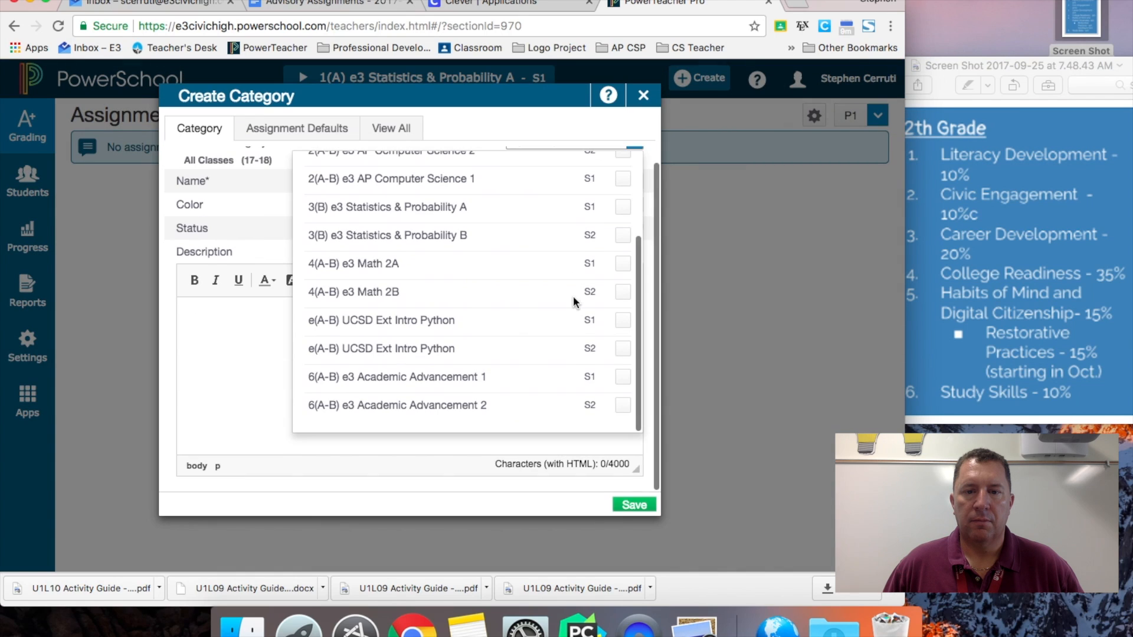
click(622, 375)
click(623, 403)
scroll(621, 194, up, 5)
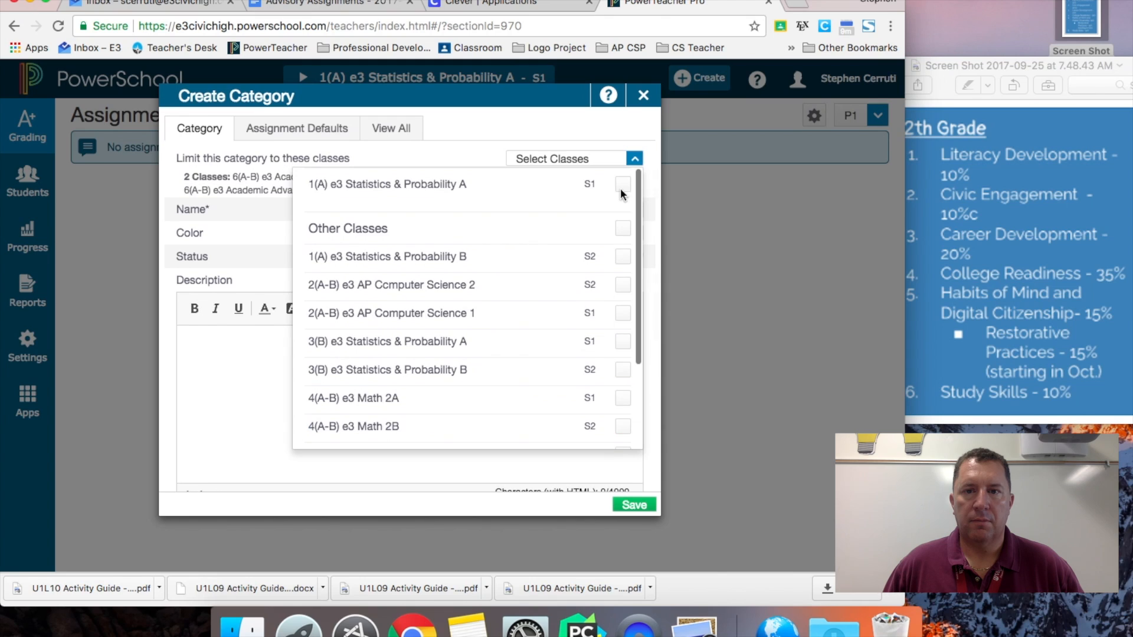
click(620, 159)
- Name the category 'College Readiness' and colour it Red
click(563, 211)
text(Coll)
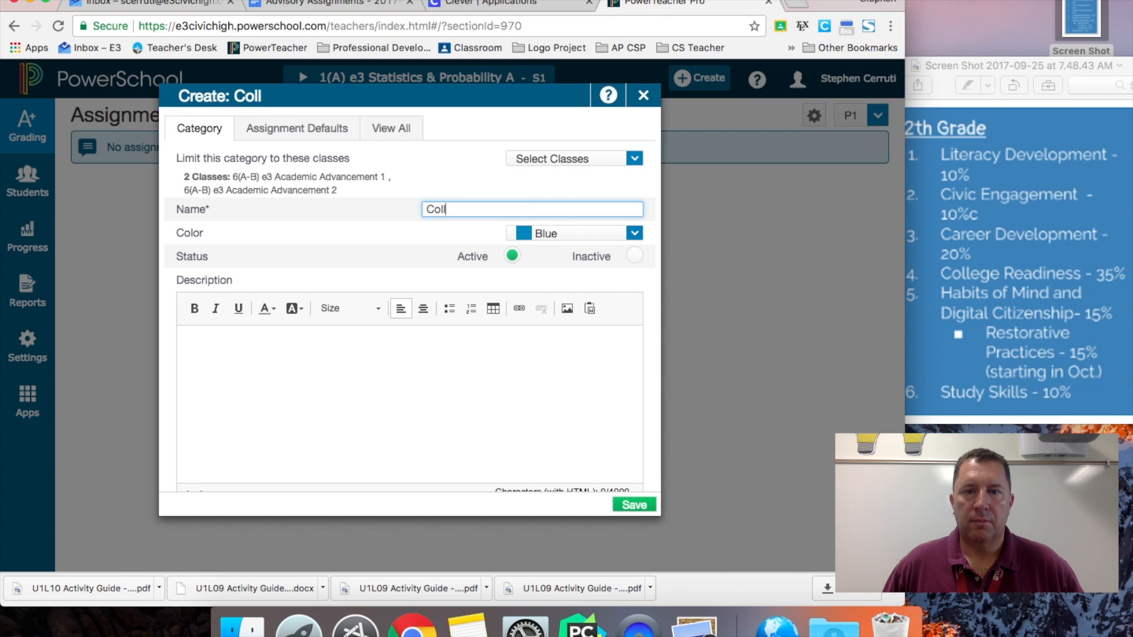
text(ege Readiness)
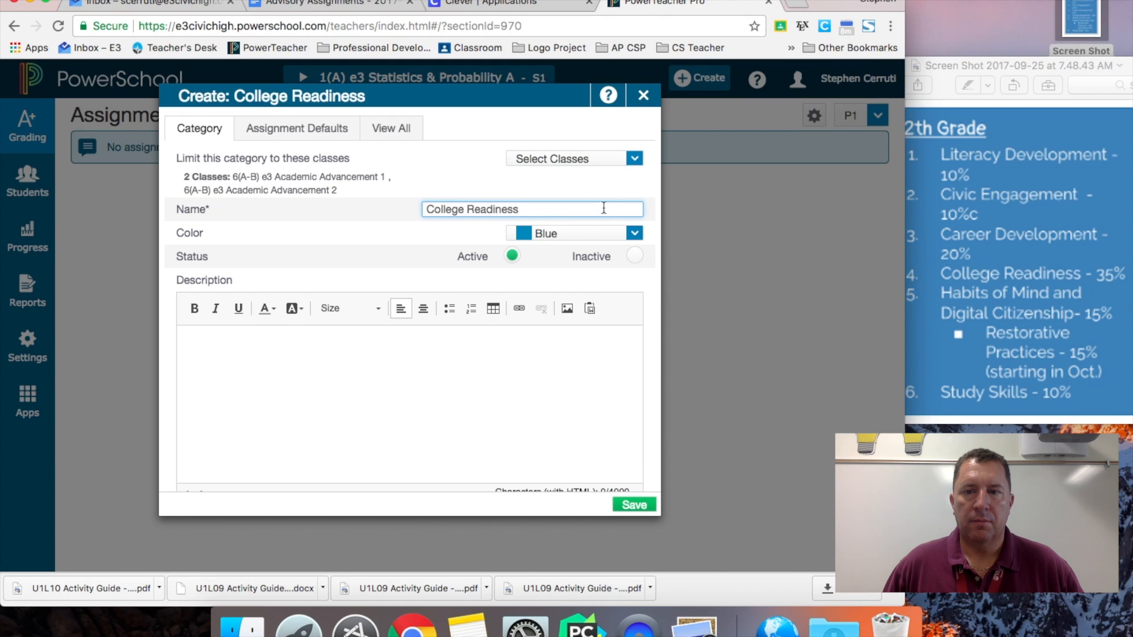
click(576, 233)
click(570, 328)
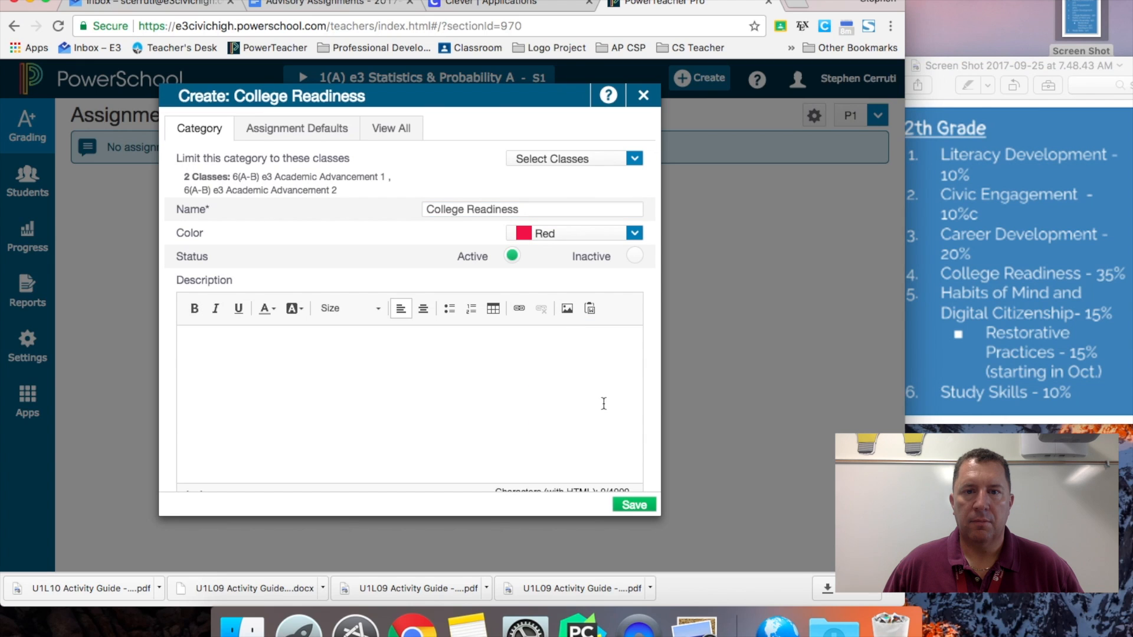
- Save College Readiness and start another category limited to Academic Advancement 1 and 2
click(631, 506)
click(698, 77)
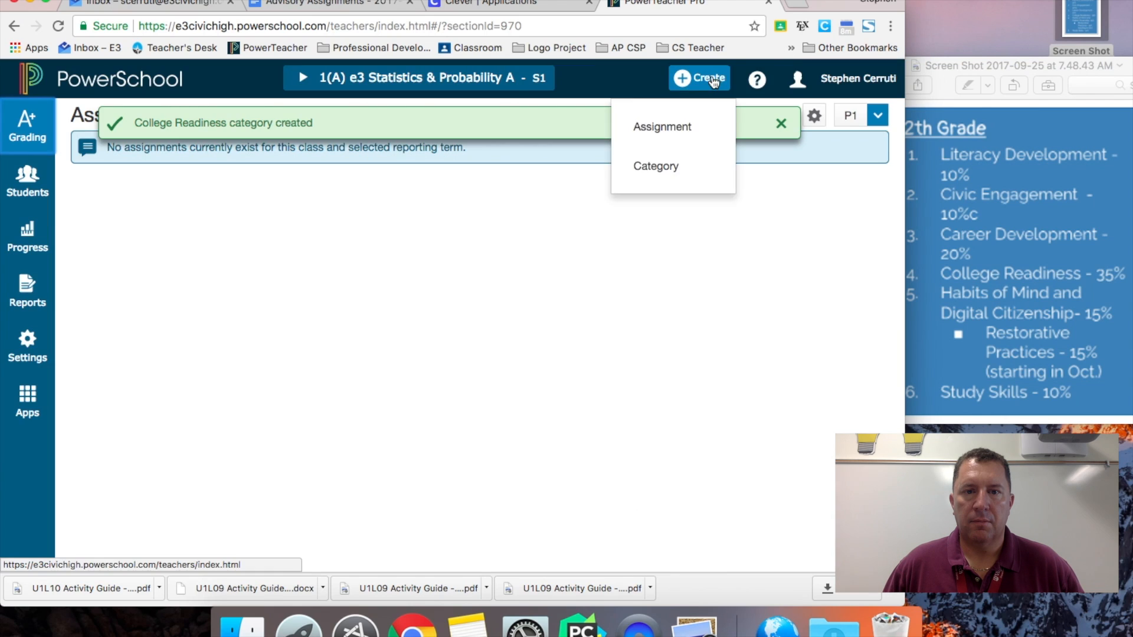
click(661, 165)
click(626, 161)
scroll(600, 352, down, 3)
click(623, 376)
click(623, 403)
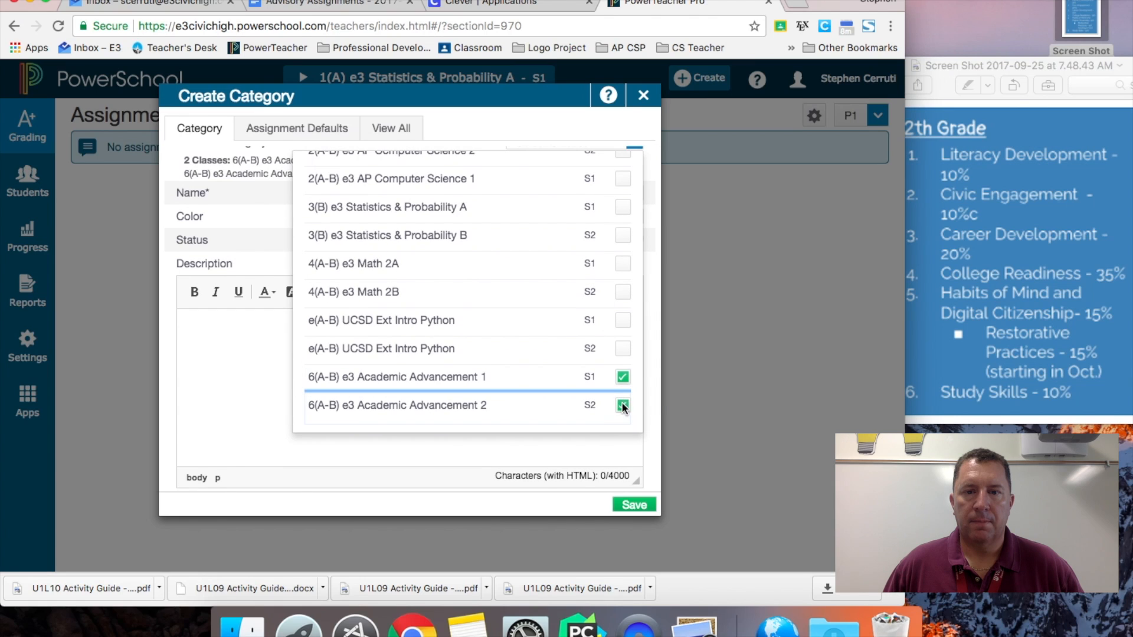
scroll(617, 195, up, 3)
click(634, 158)
- Name it 'Habits of Mind/Digital Citizen', colour it Orange, and save
click(601, 207)
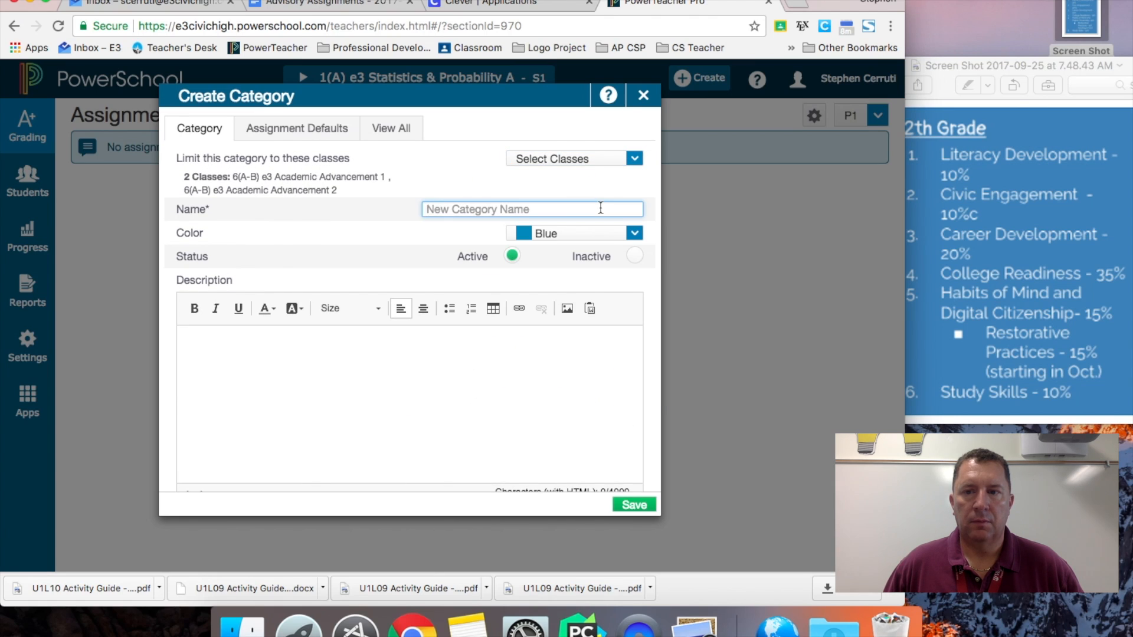
text(Habits of Mind/)
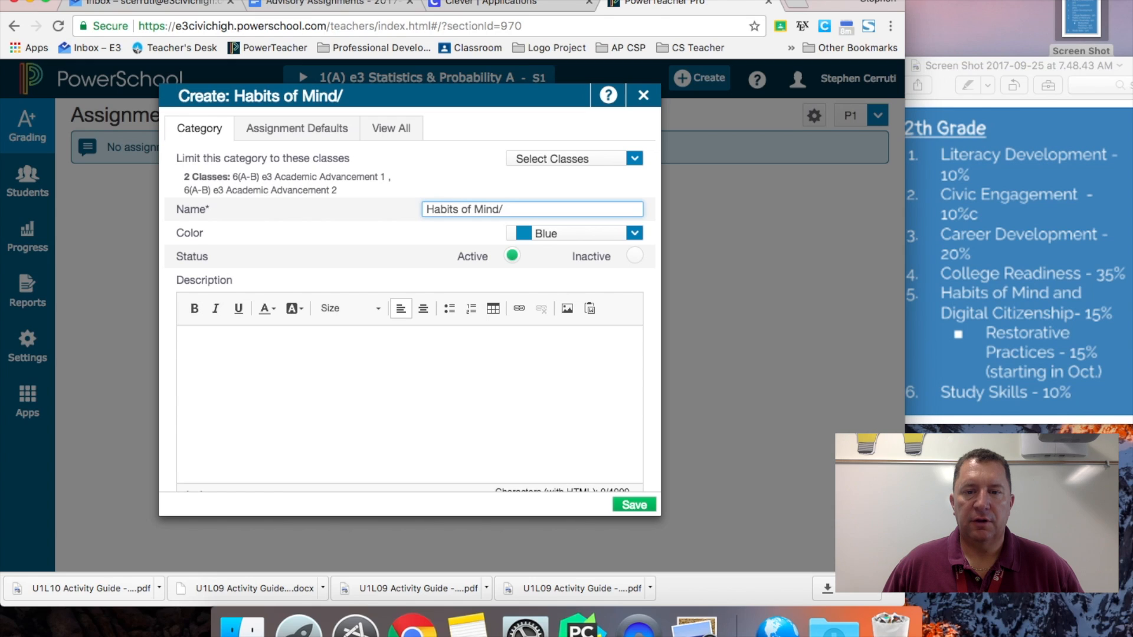
text(Digital Citizen)
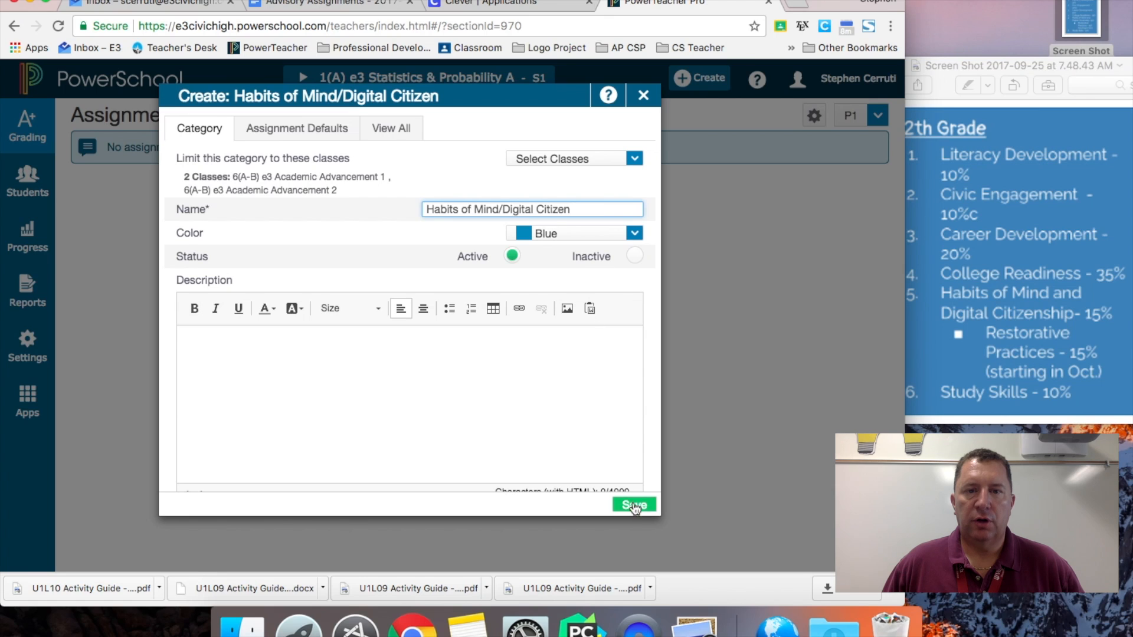
click(635, 234)
click(597, 355)
click(634, 505)
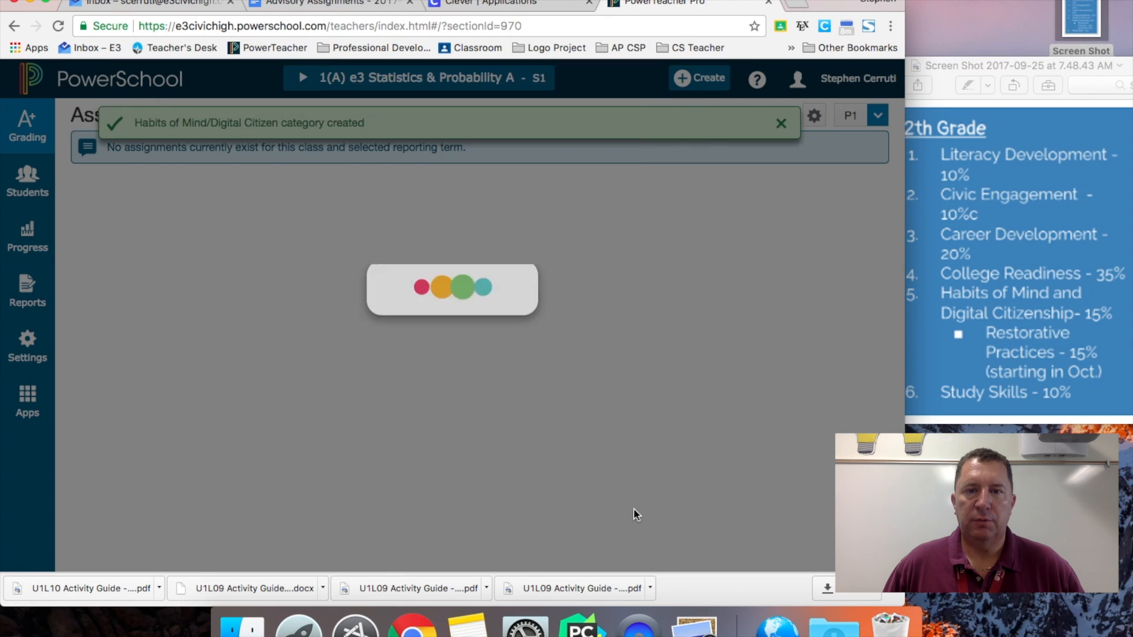
- Create and save a purple 'Study Skills' category
click(707, 88)
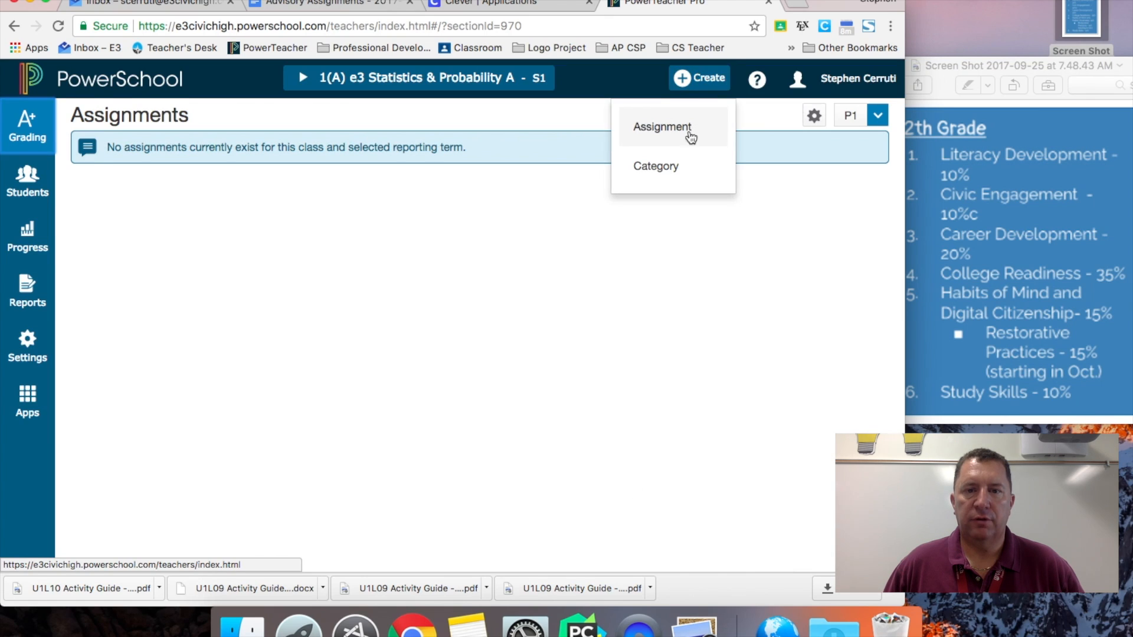
click(673, 165)
text(Study SS)
text(ills)
click(634, 222)
click(556, 388)
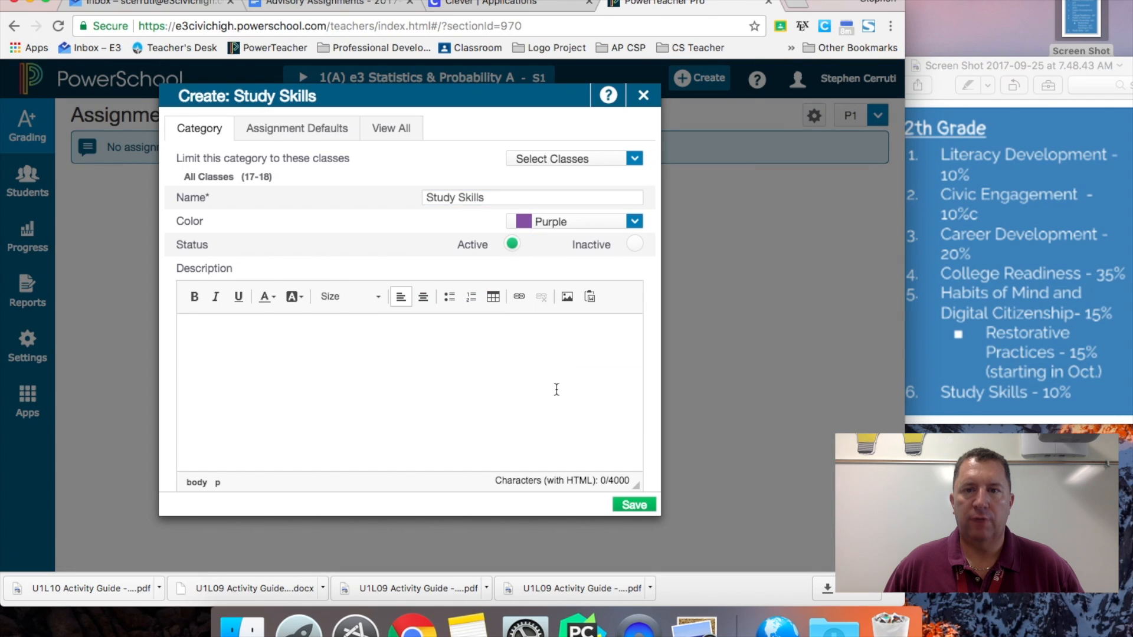
click(632, 504)
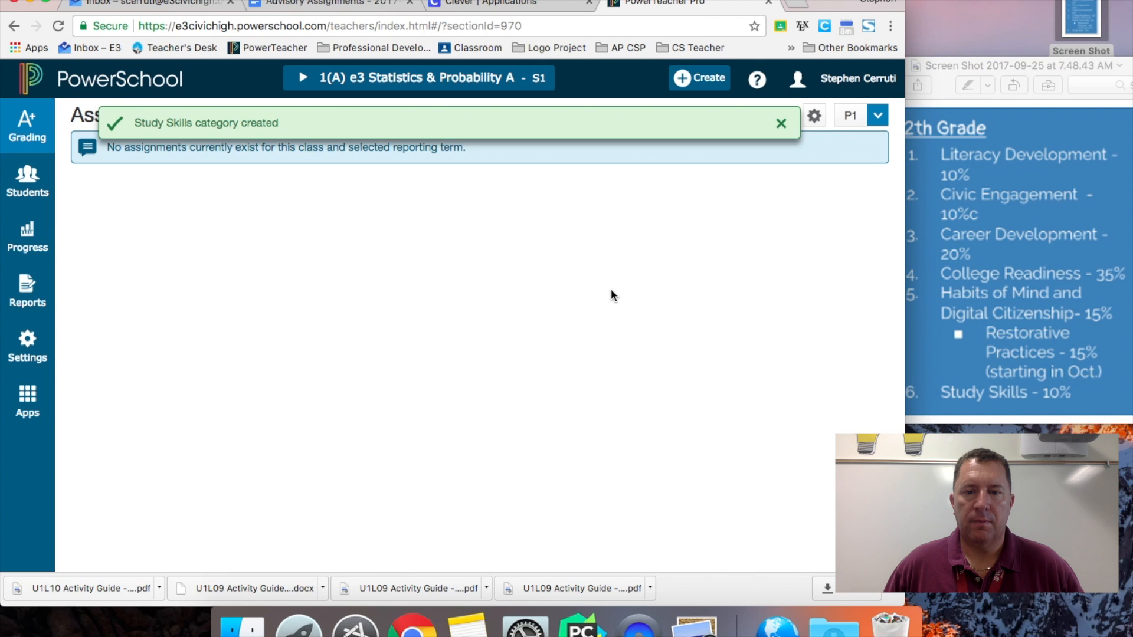
- Open Traditional Grade Calculations, collapse Statistics & Probability A, and expand Academic Advancement 1
click(50, 345)
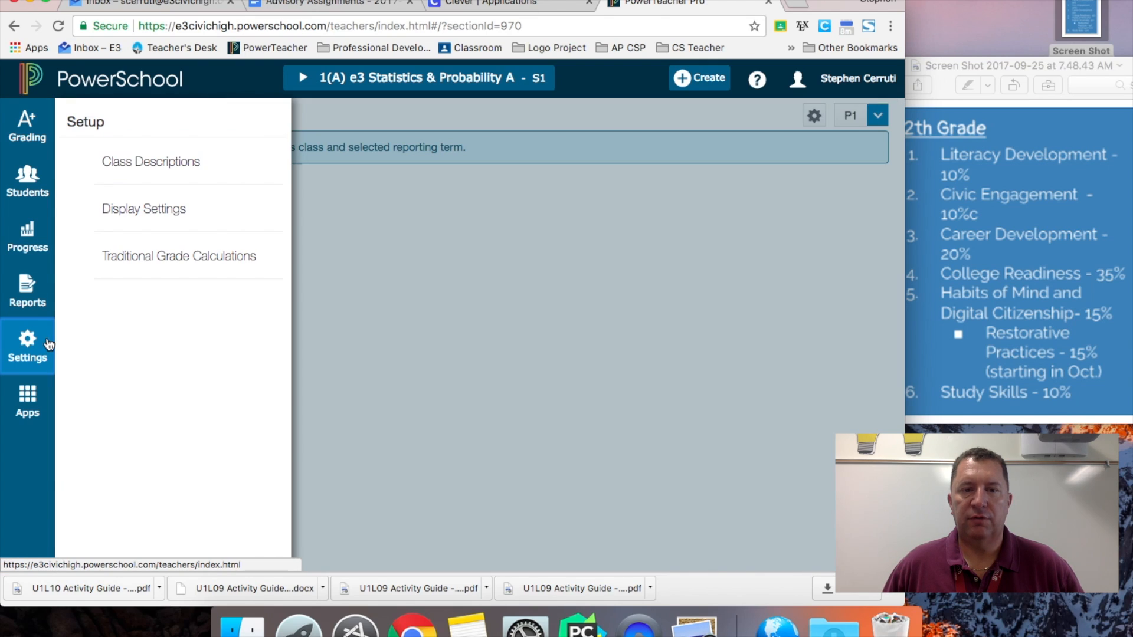
click(125, 257)
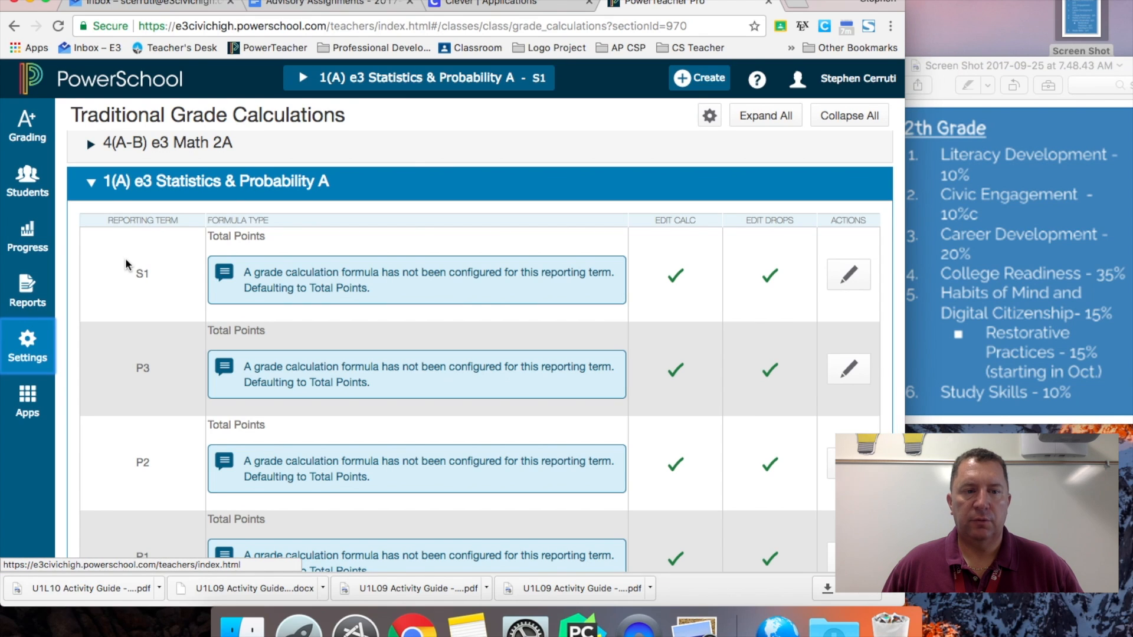
scroll(125, 264, down, 2)
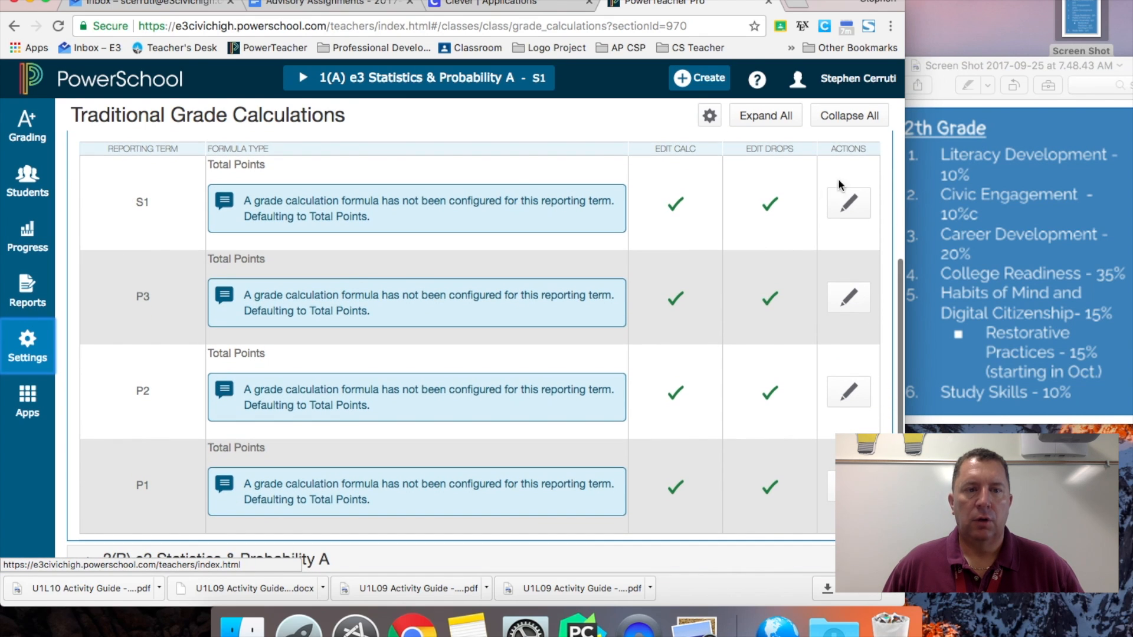
scroll(761, 208, up, 2)
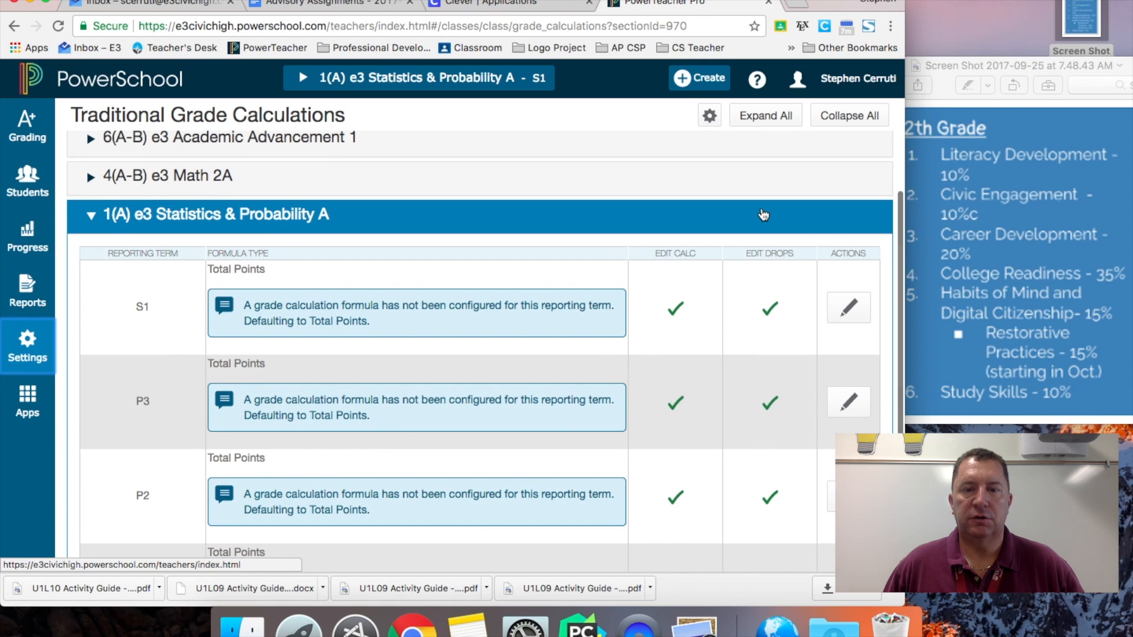
click(90, 216)
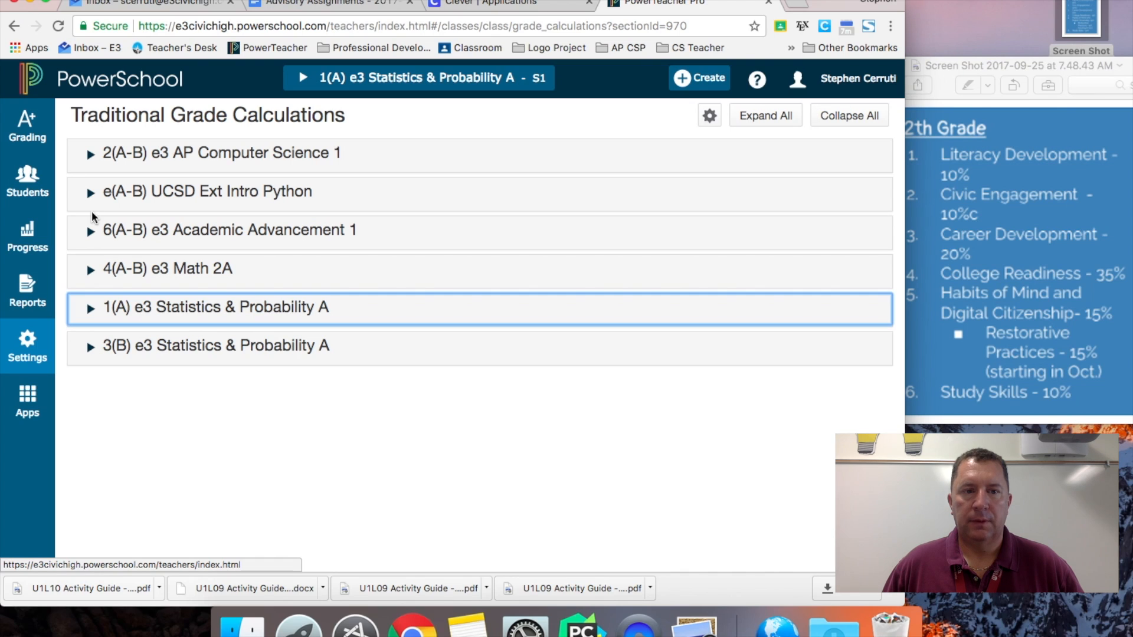
click(91, 233)
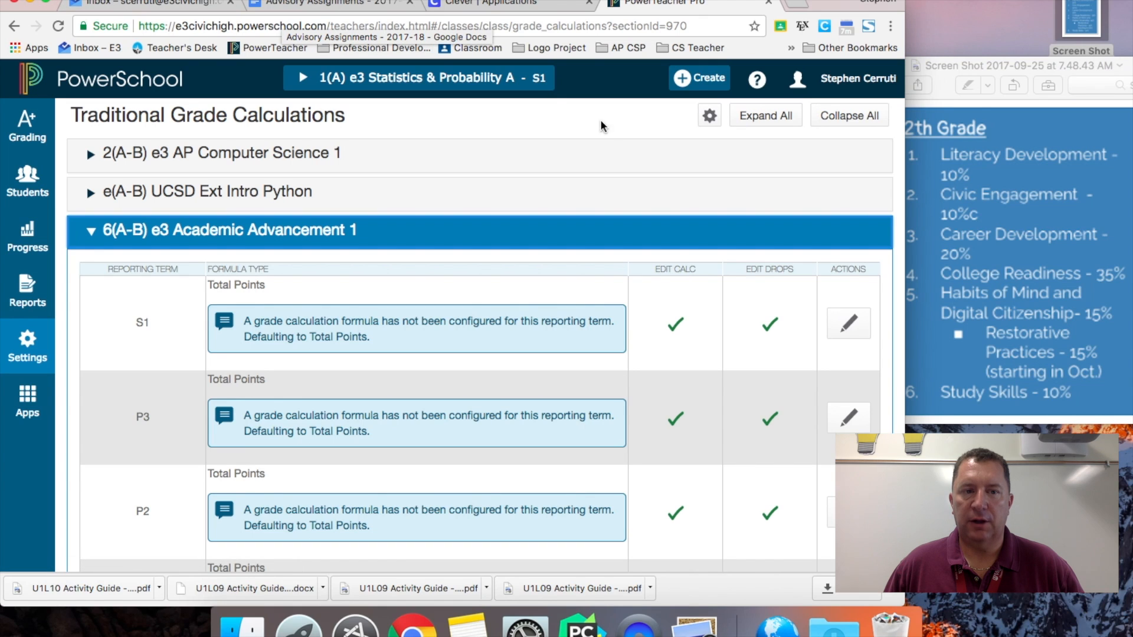
- Switch the S1 formula to Category Weighting with Literacy Development weighted 2
click(844, 326)
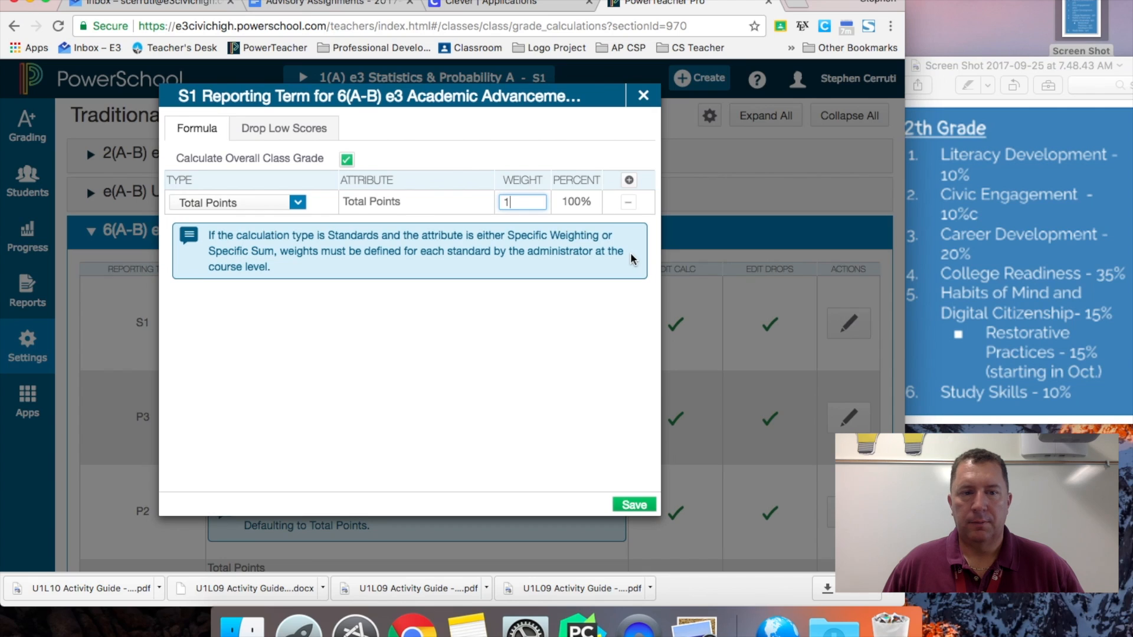
click(297, 203)
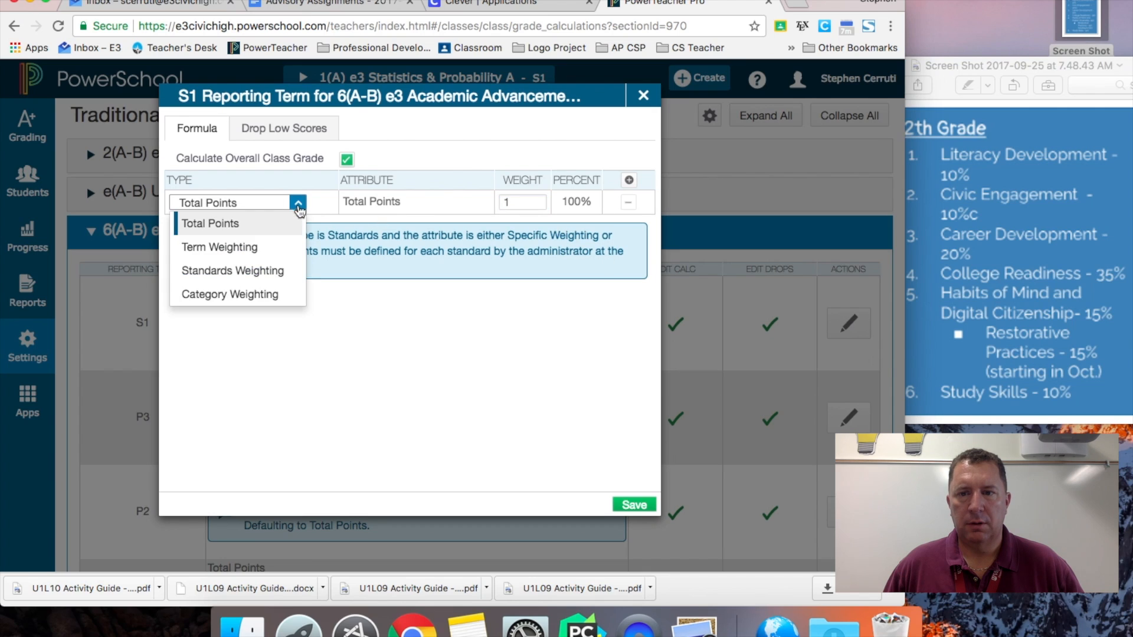
click(280, 295)
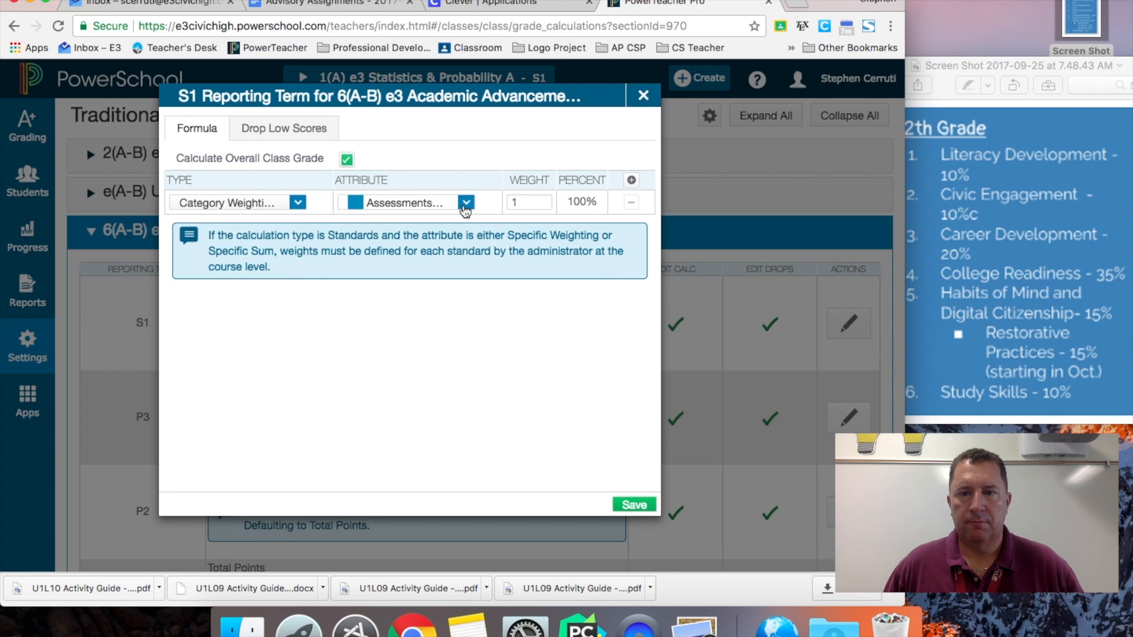
click(465, 203)
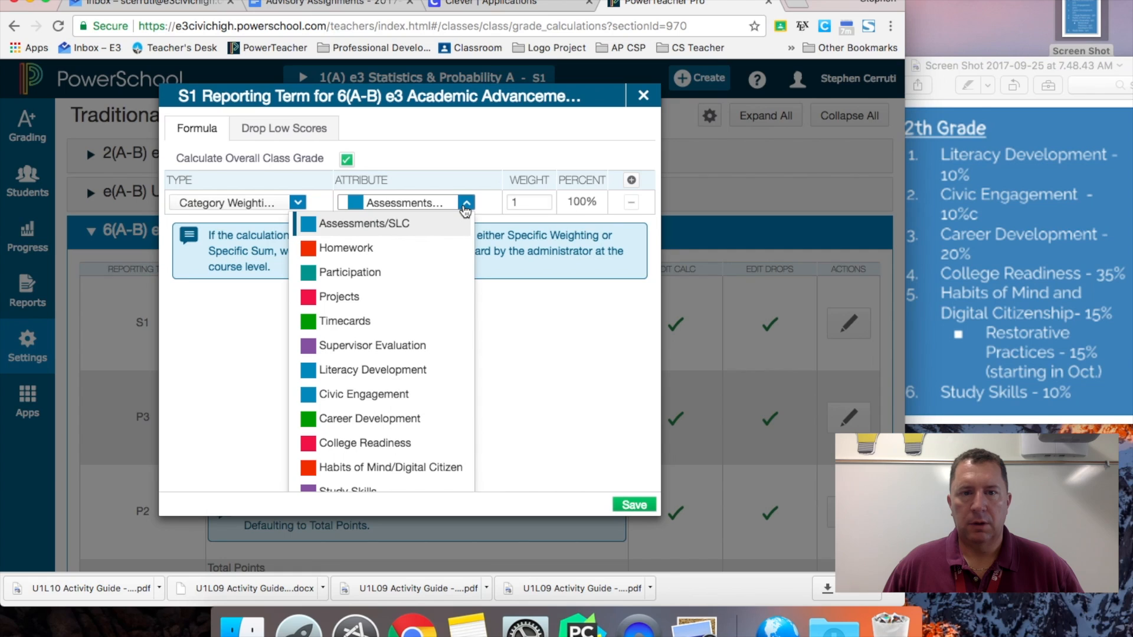
click(405, 371)
click(517, 204)
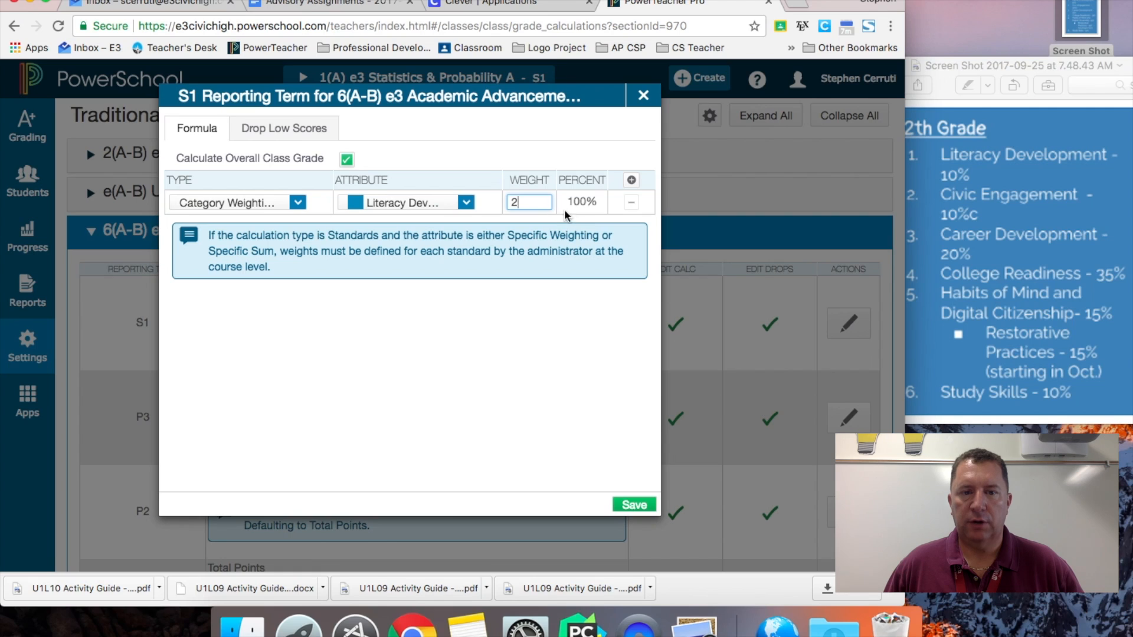
text(2)
- Add a category-weighting row for Civic Engagement with weight 2
click(631, 179)
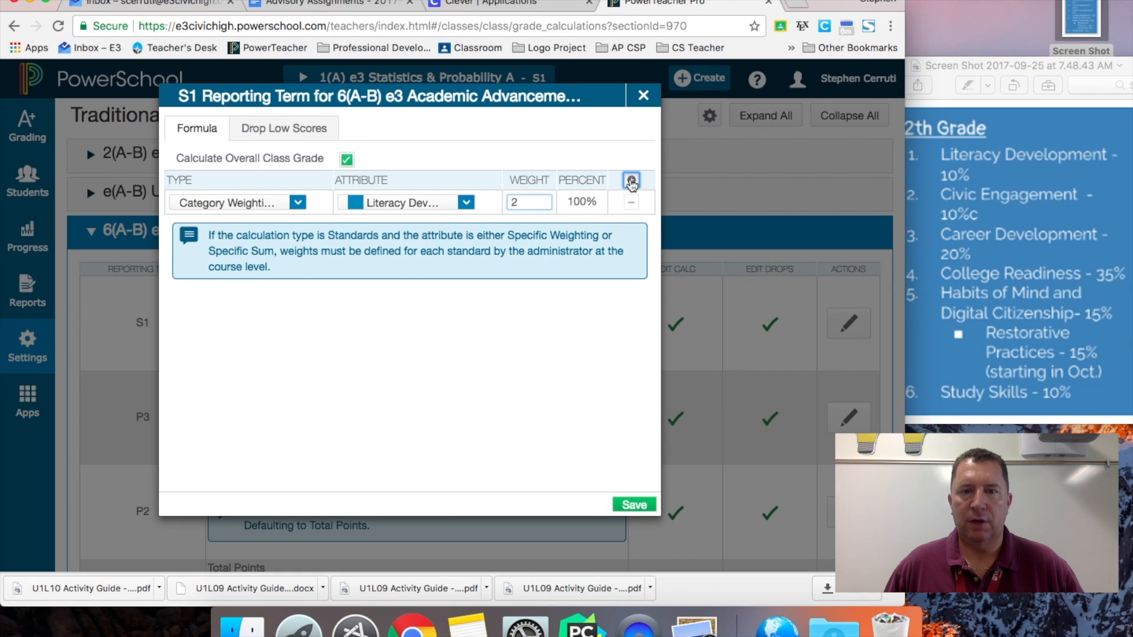
click(298, 227)
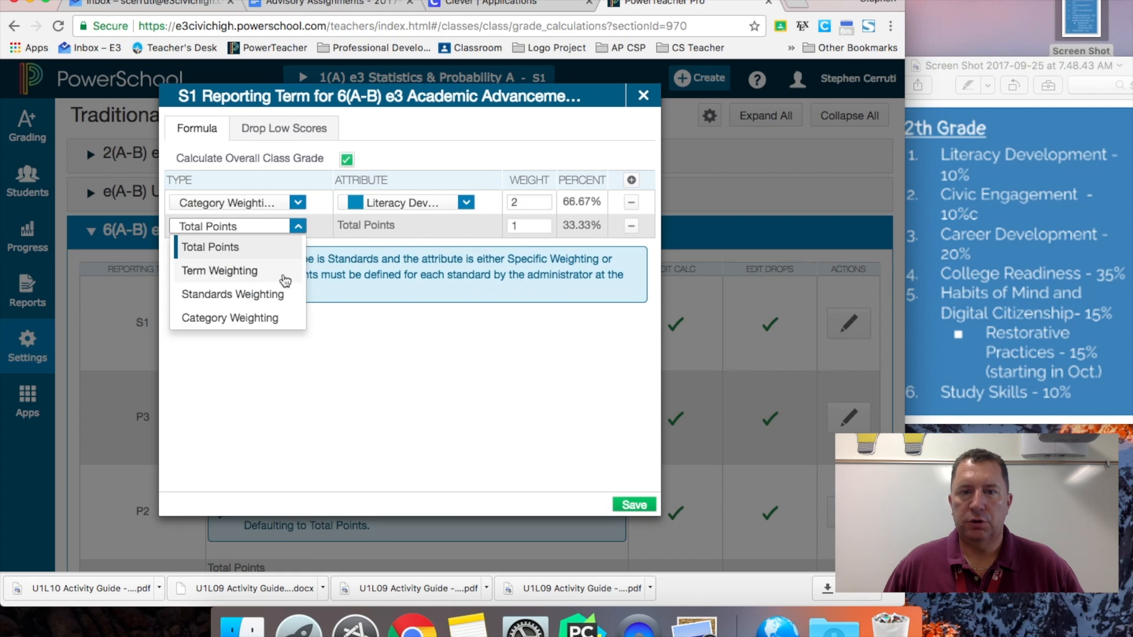
click(270, 319)
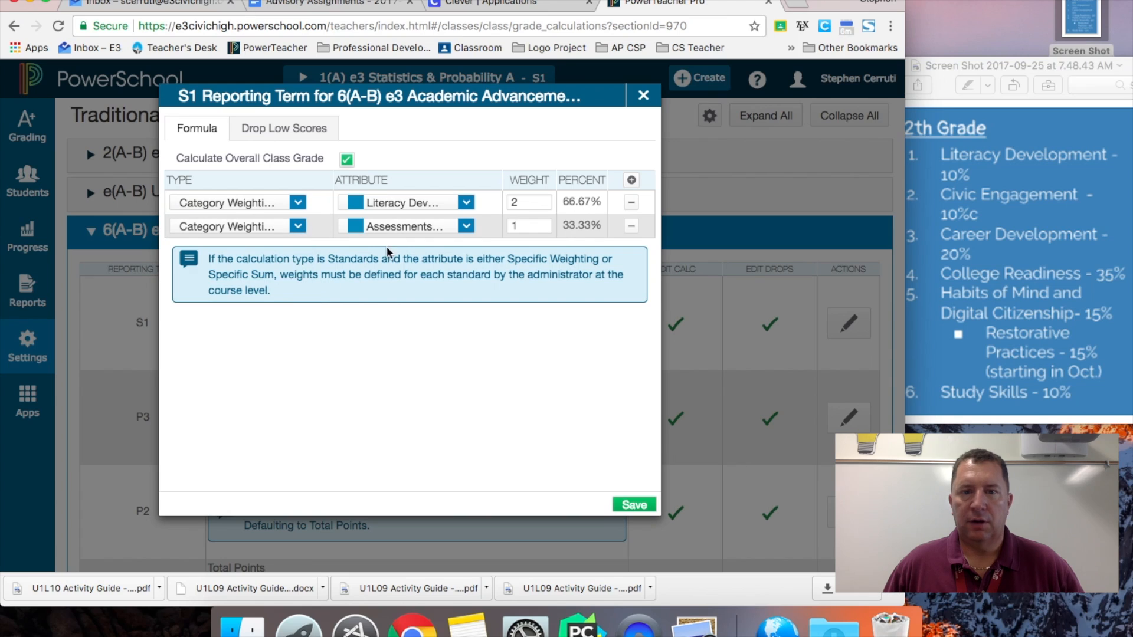
click(414, 230)
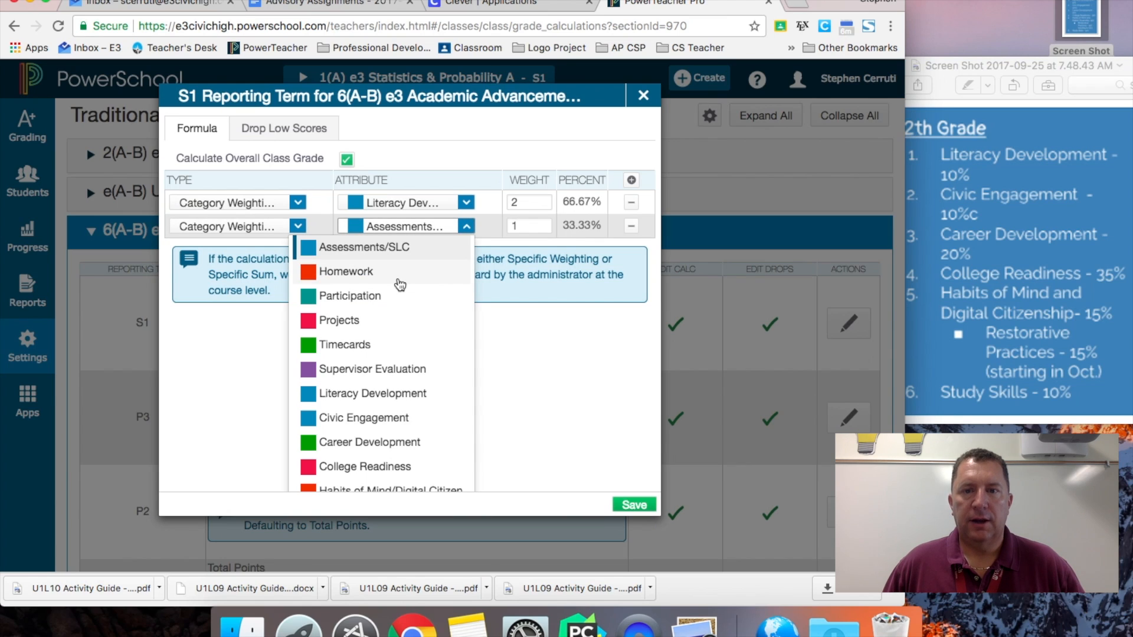
click(389, 418)
click(537, 227)
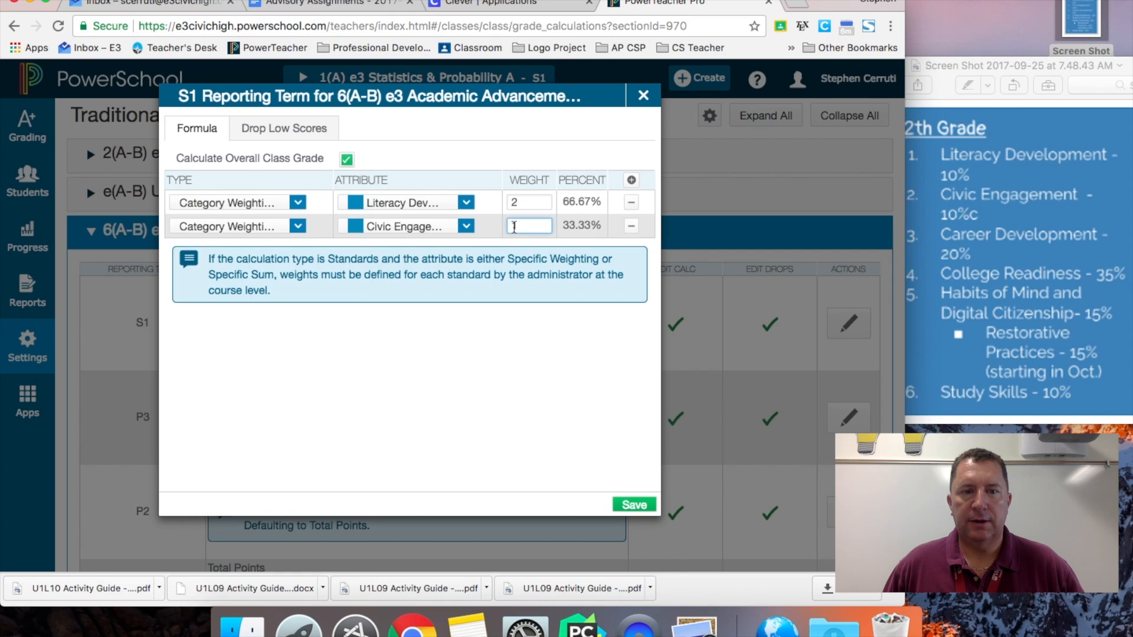
text(2)
- Add a category-weighting row for Career Development with weight 4
click(631, 180)
click(298, 249)
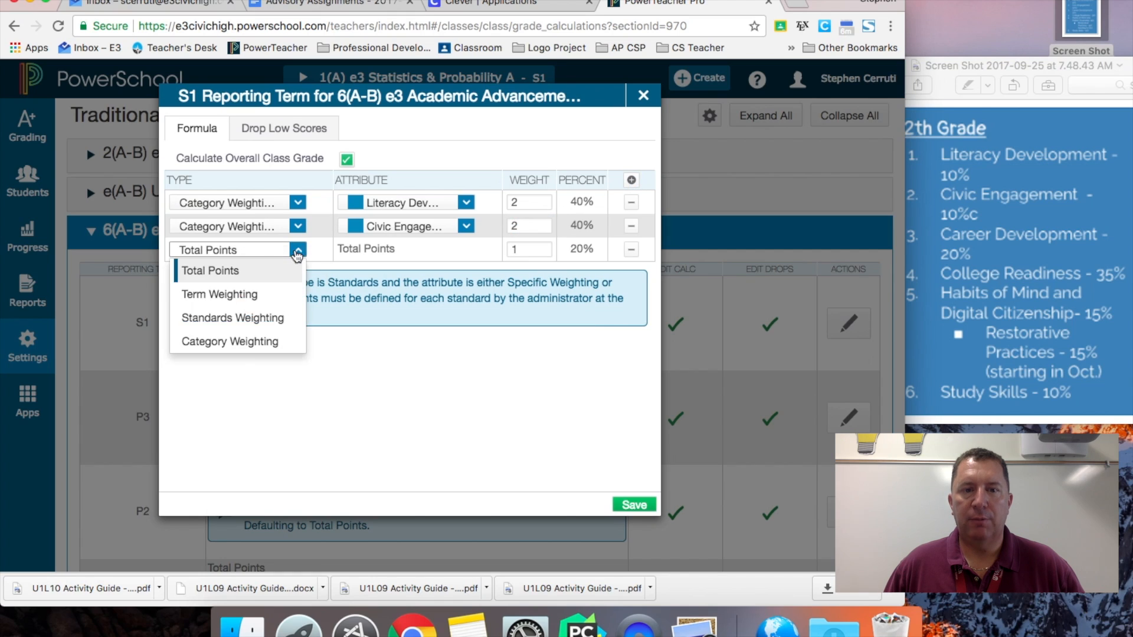
click(273, 342)
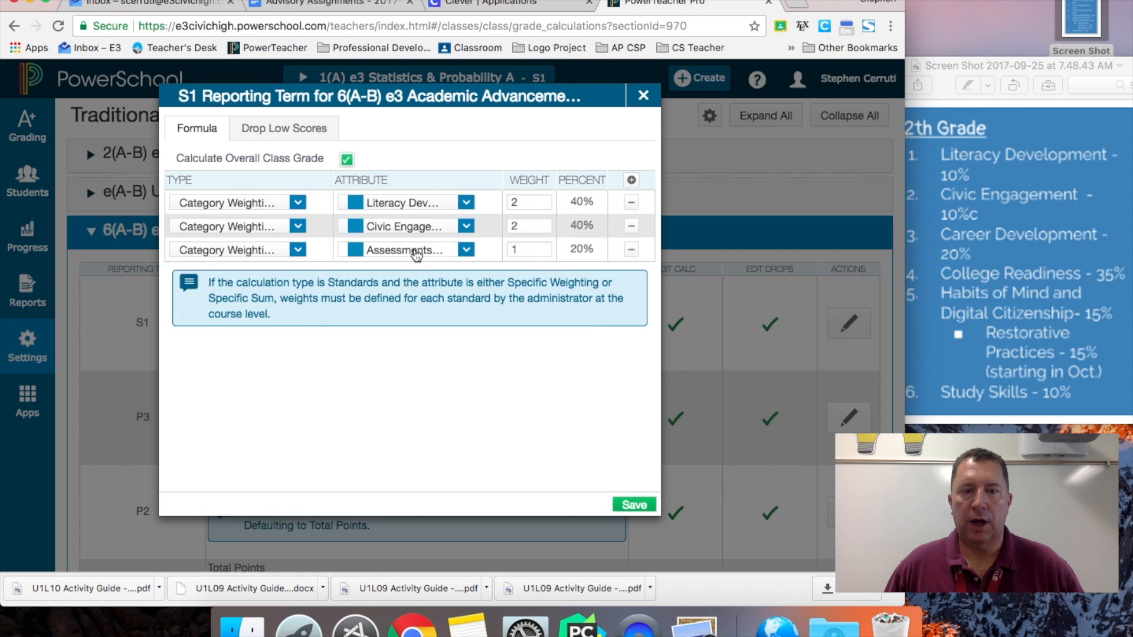
click(416, 254)
click(370, 466)
click(547, 247)
text(4)
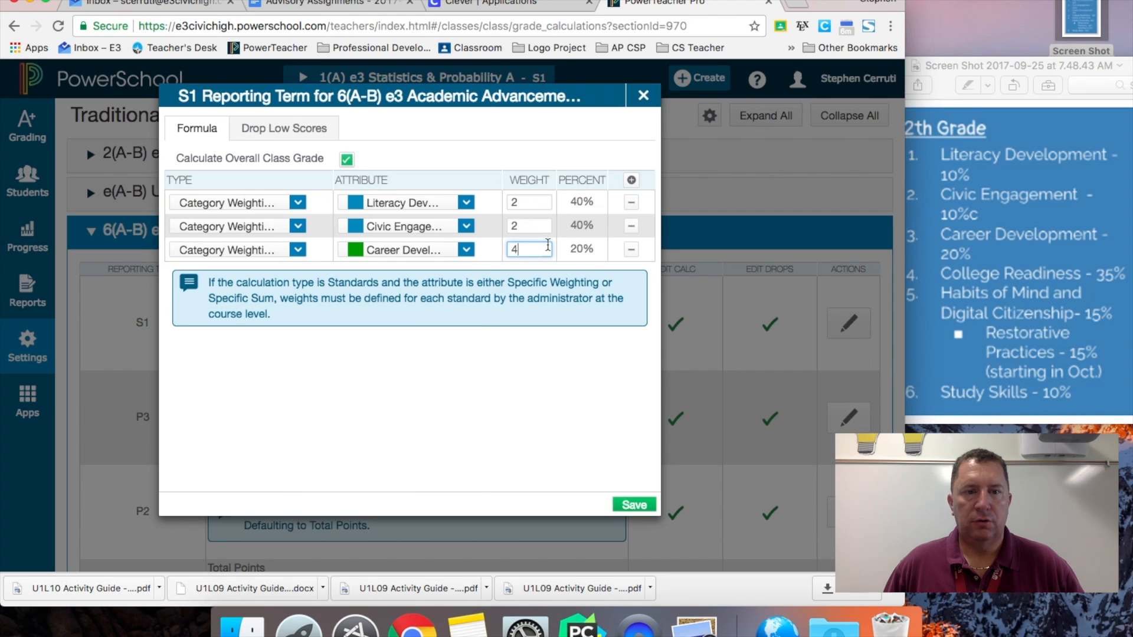
- Add a category-weighting row for College Readiness with weight 7
click(632, 180)
click(297, 273)
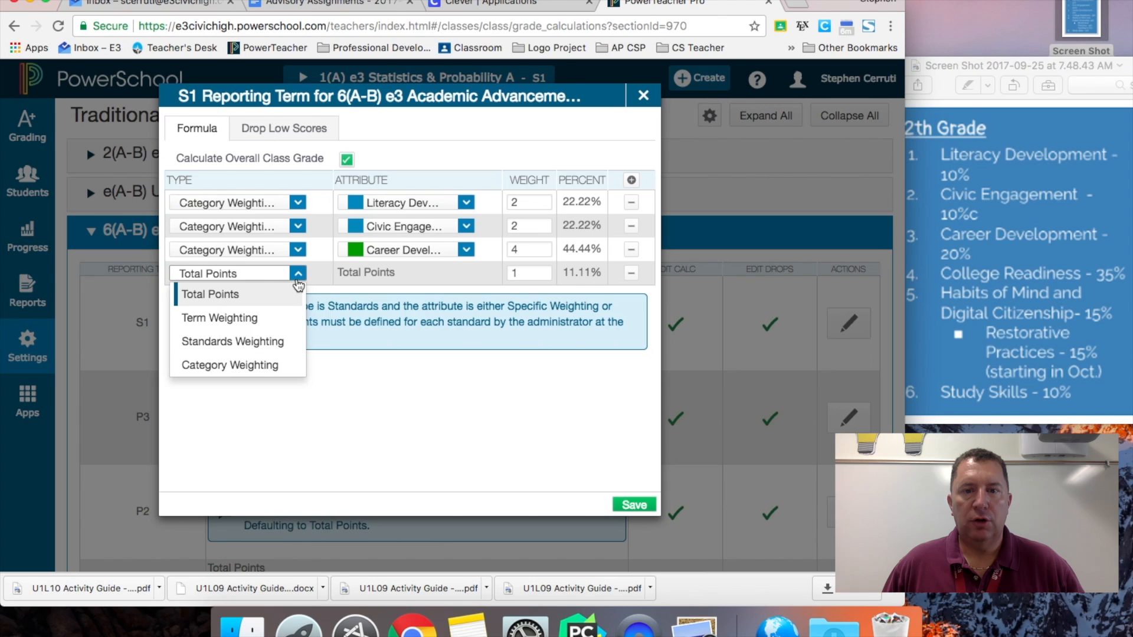
click(263, 364)
click(357, 273)
scroll(357, 407, down, 2)
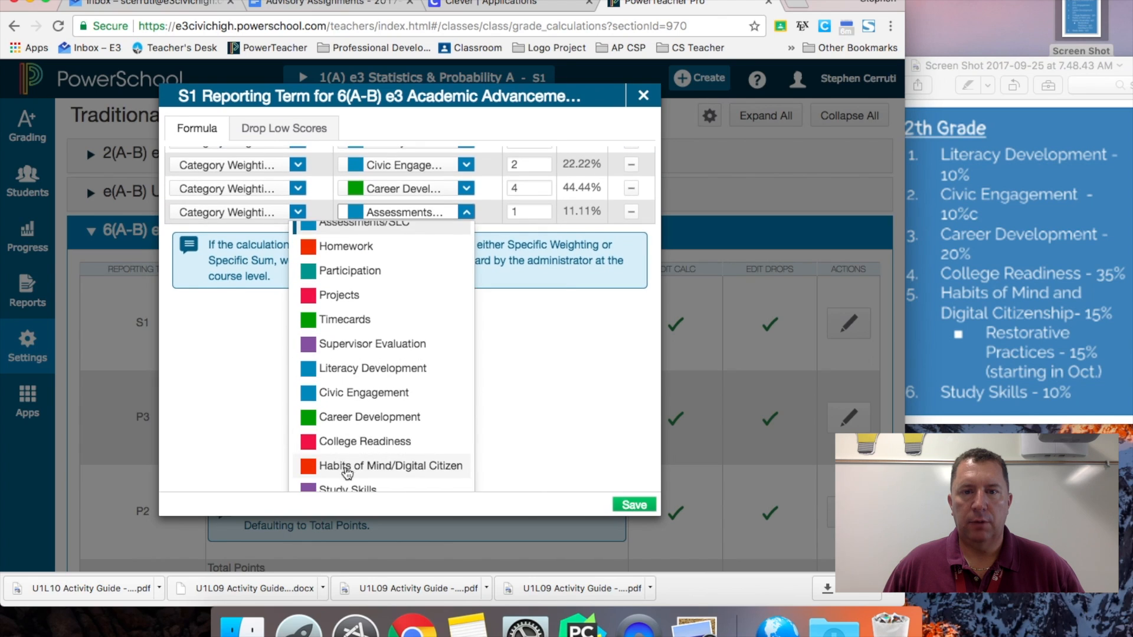
click(342, 465)
click(446, 274)
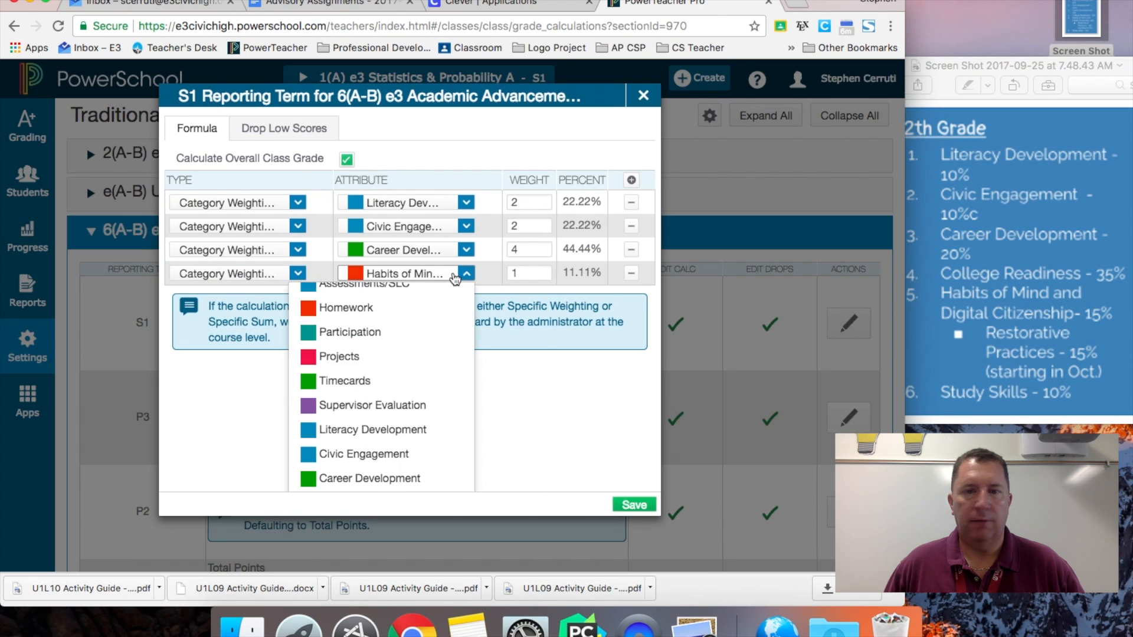
scroll(392, 460, down, 1)
click(392, 470)
key(Tab)
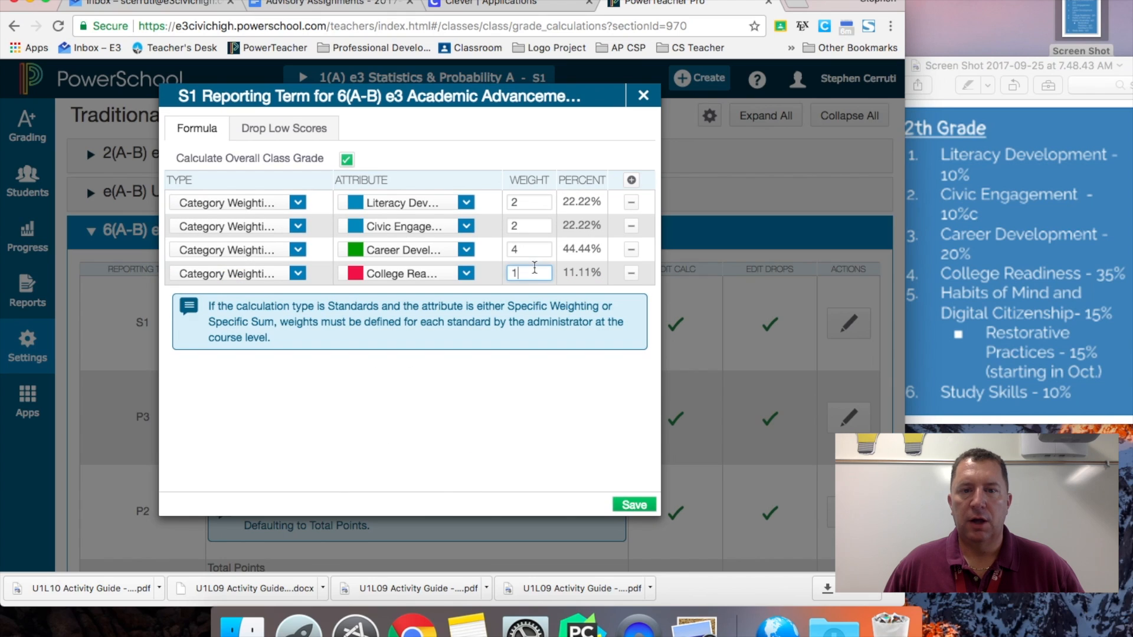
text(7)
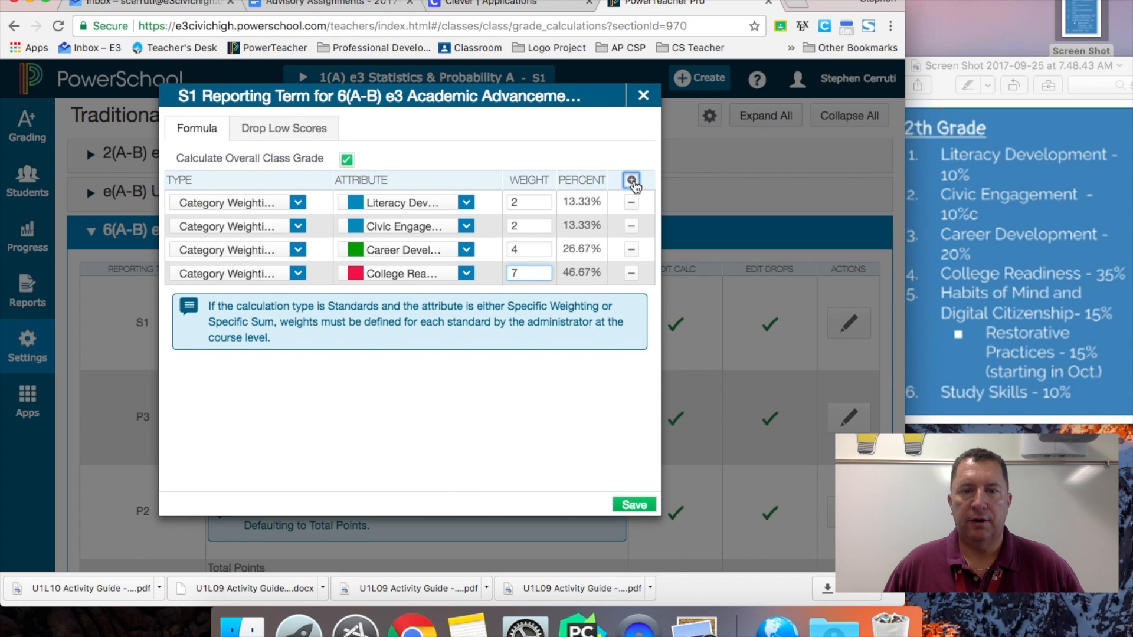
- Add a category-weighting row for Habits of Mind with weight 3
click(631, 179)
click(298, 297)
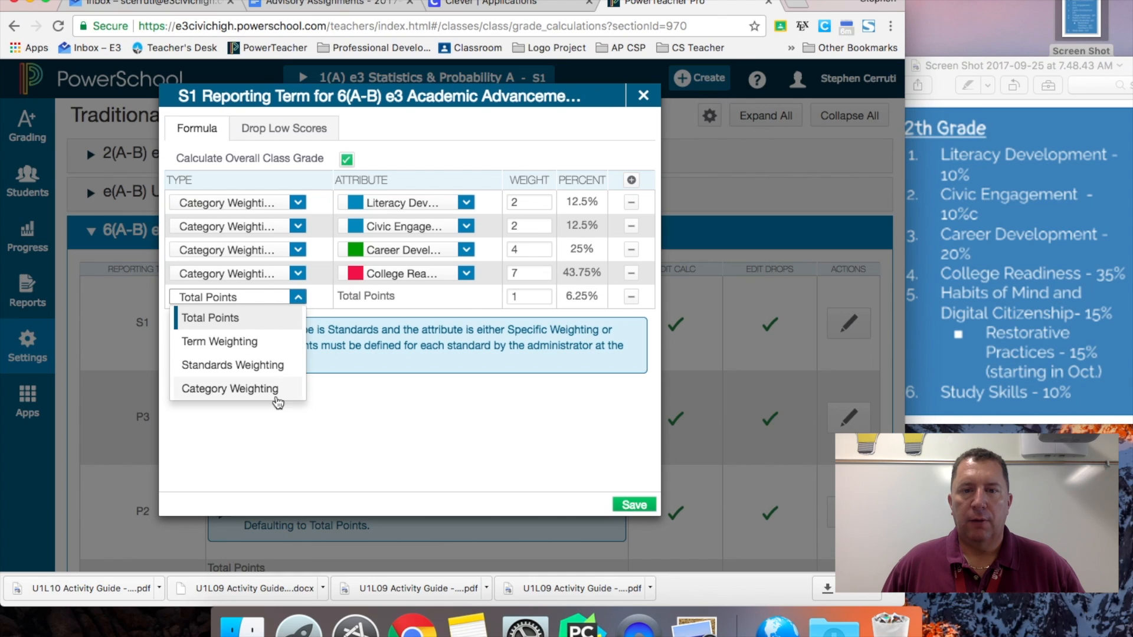
click(230, 388)
click(418, 298)
scroll(387, 440, down, 3)
click(380, 453)
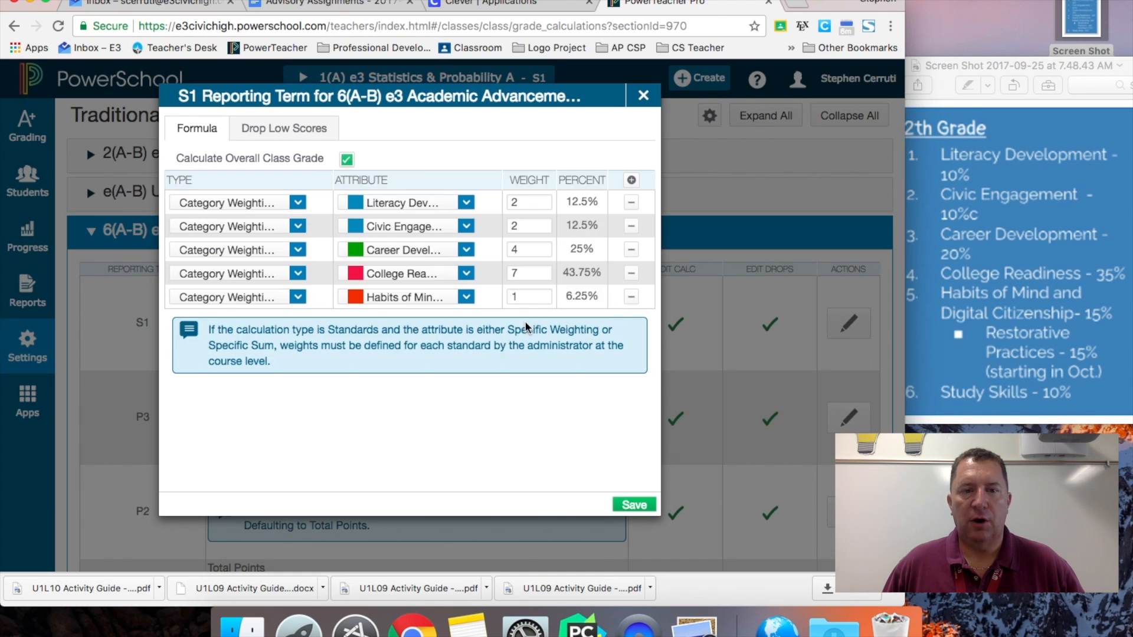
click(516, 297)
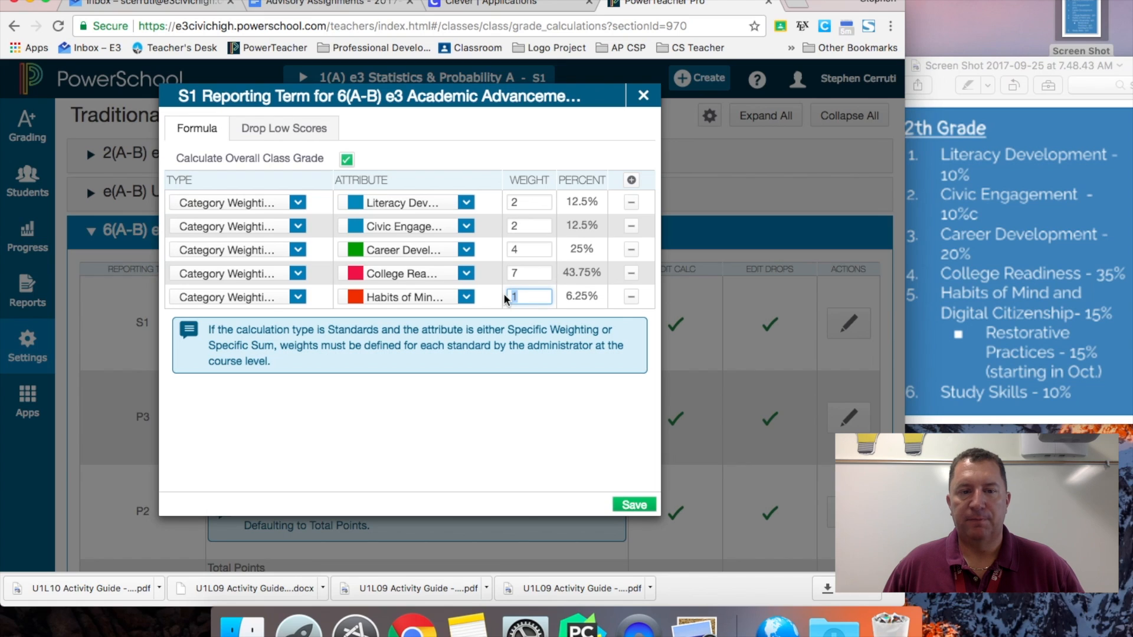
text(3)
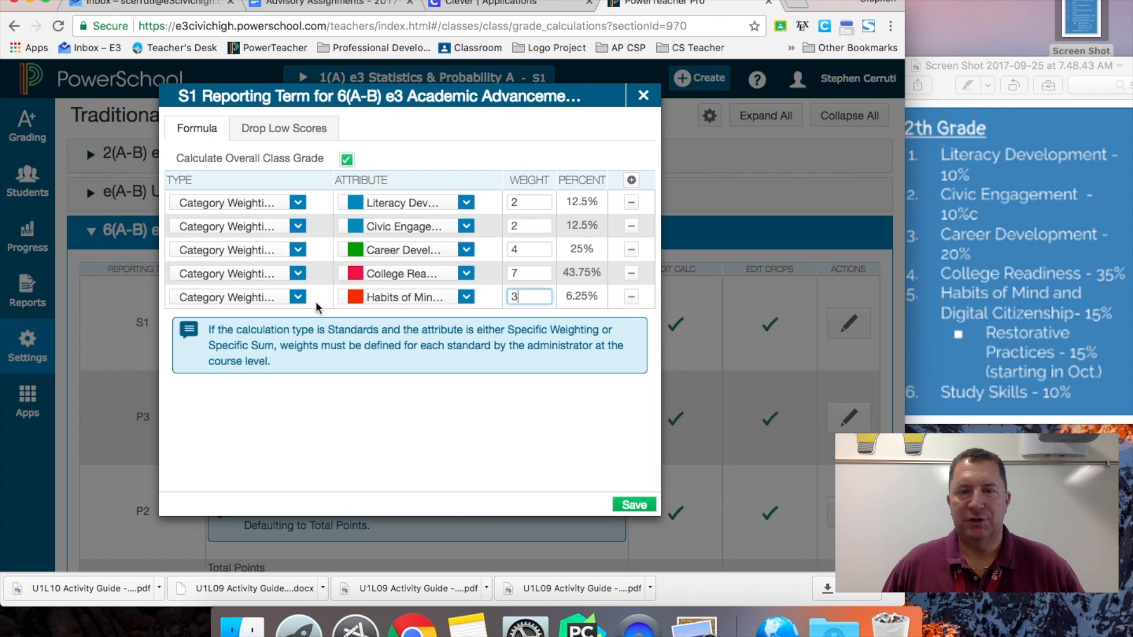
- Add a sixth category-weighting row for Study Skills and select its weight field
click(632, 181)
click(298, 321)
click(230, 410)
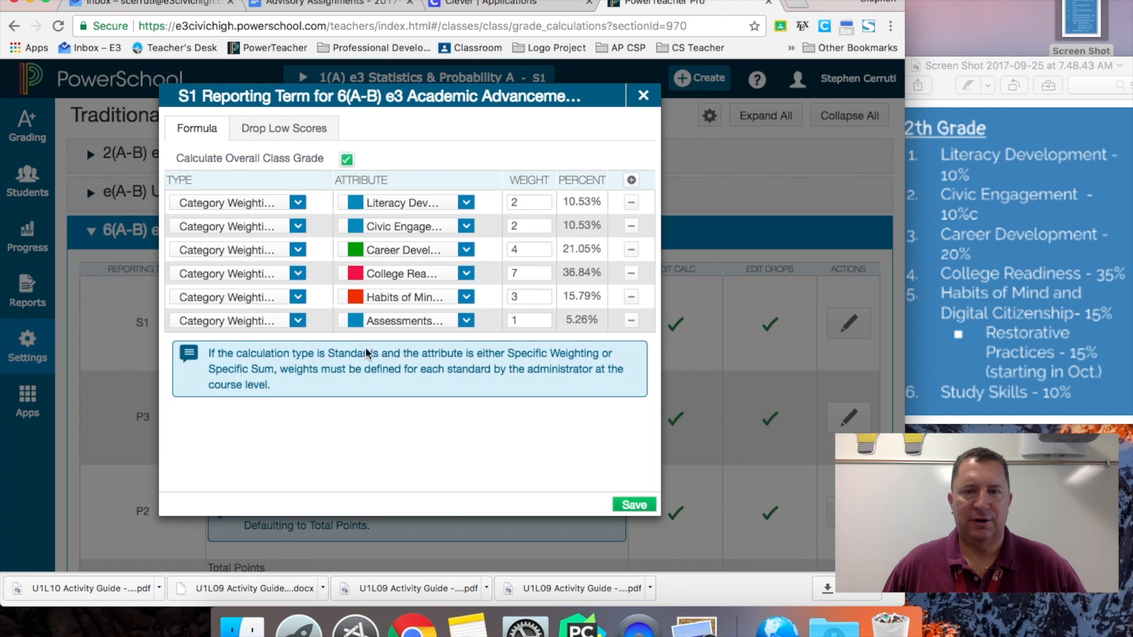
click(407, 321)
scroll(400, 405, down, 4)
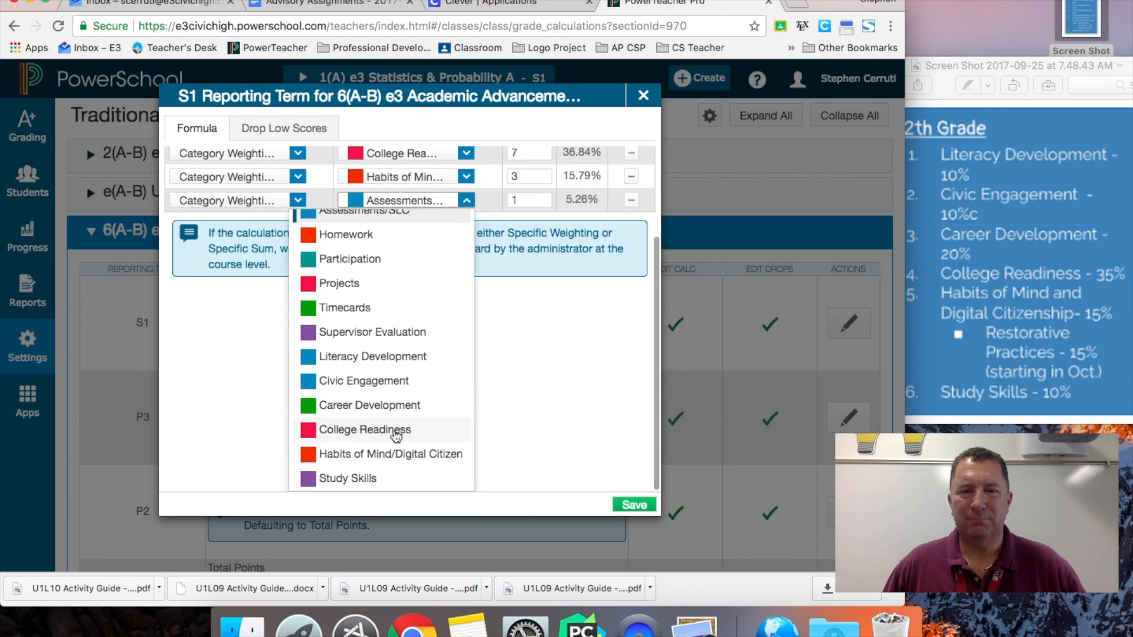
click(380, 479)
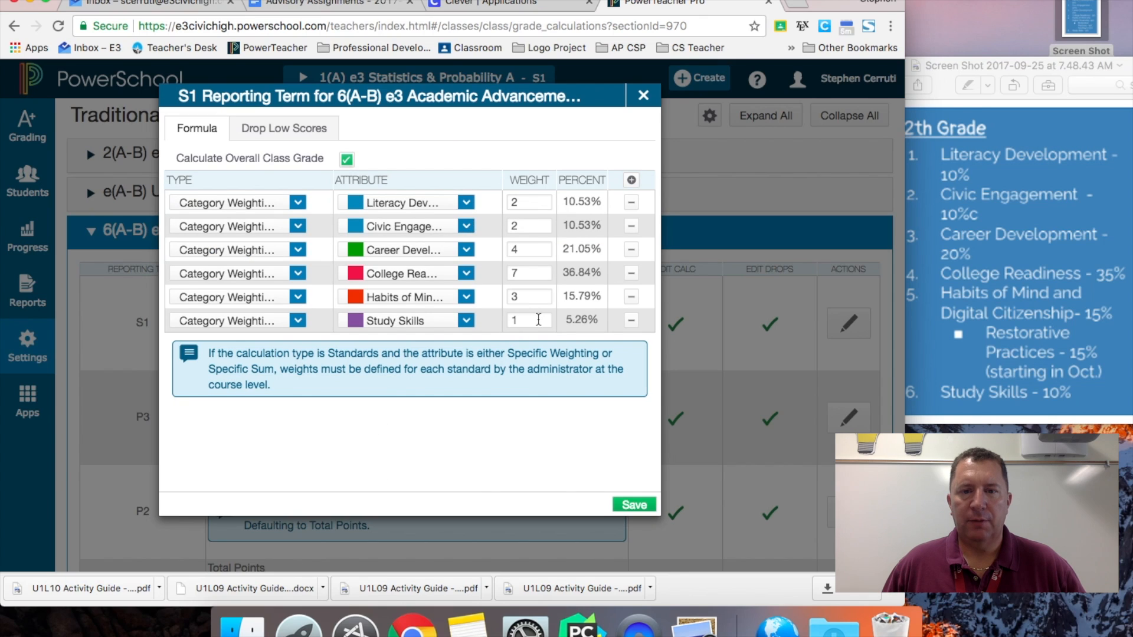
click(511, 320)
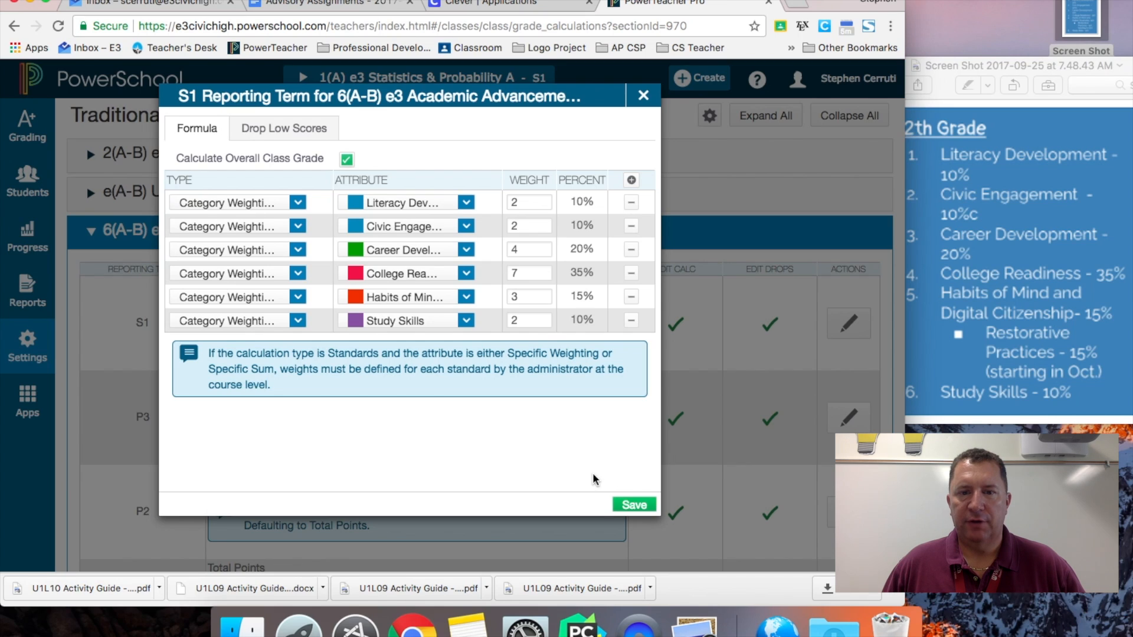
- Save the S1 Category Weighting formula
click(634, 505)
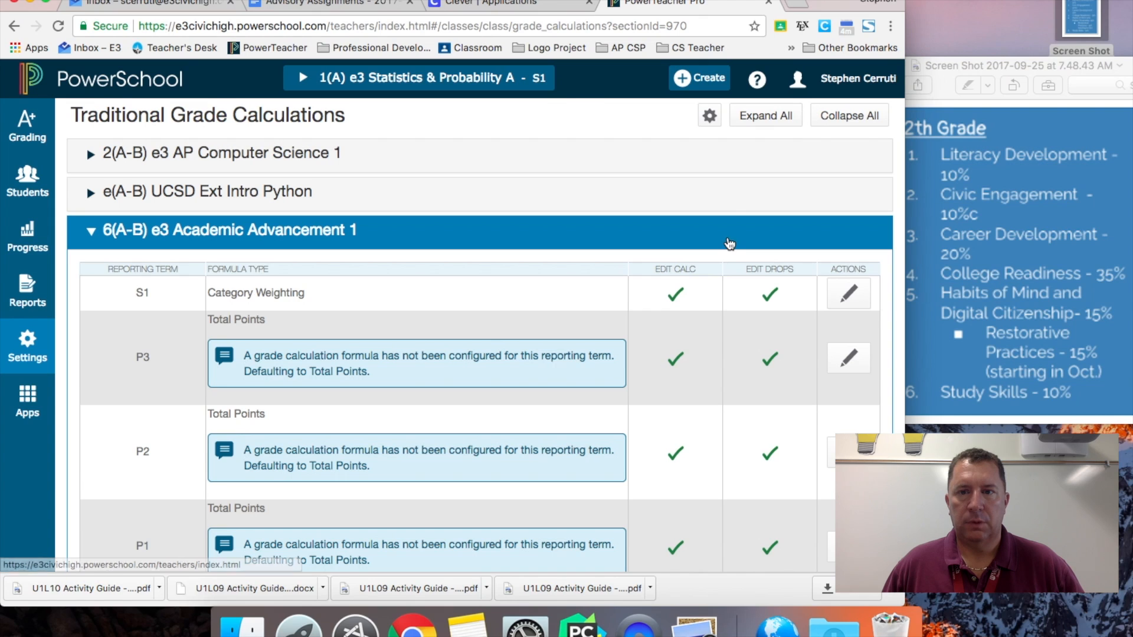
scroll(728, 210, down, 2)
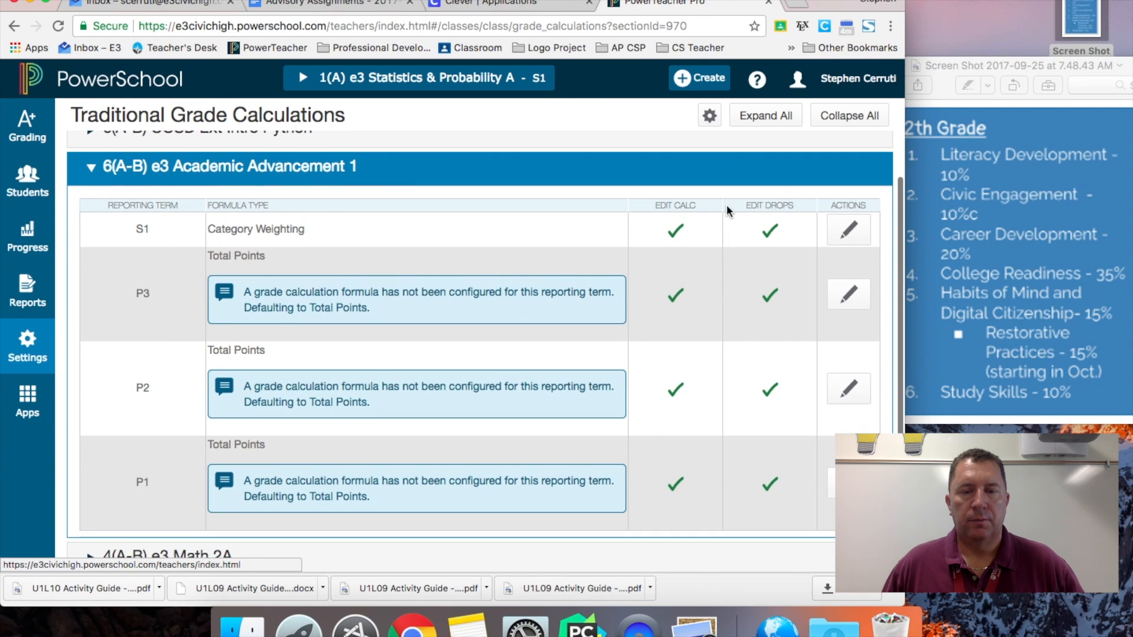
scroll(727, 204, up, 1)
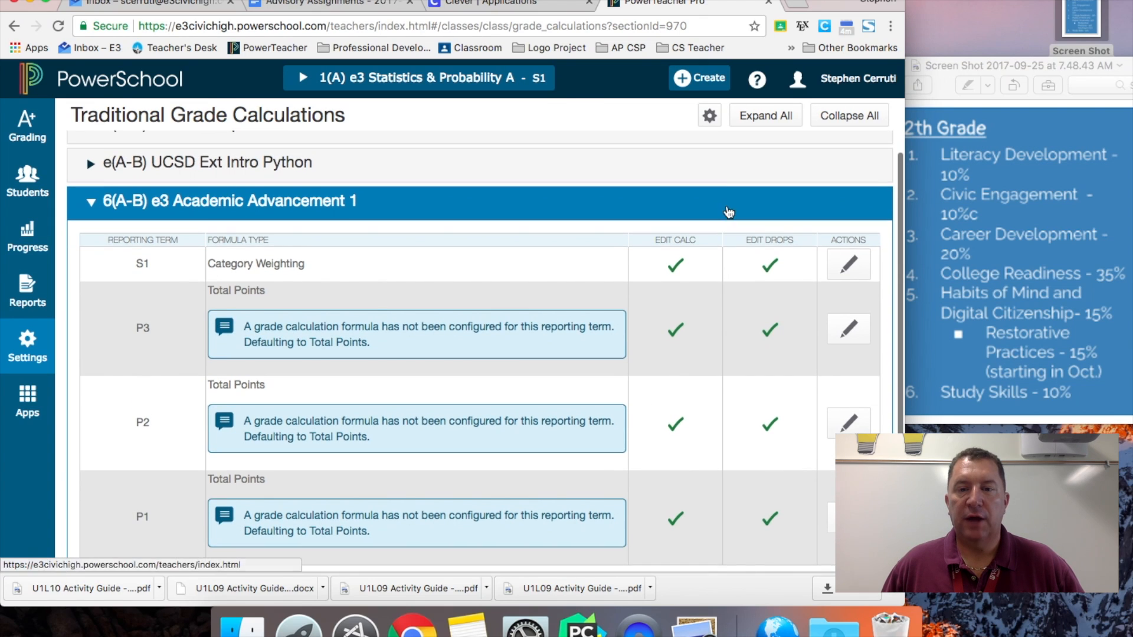
- Start a term-to-term copy with Academic Advancement 1's S1 (Category Weighting) as the source
click(710, 116)
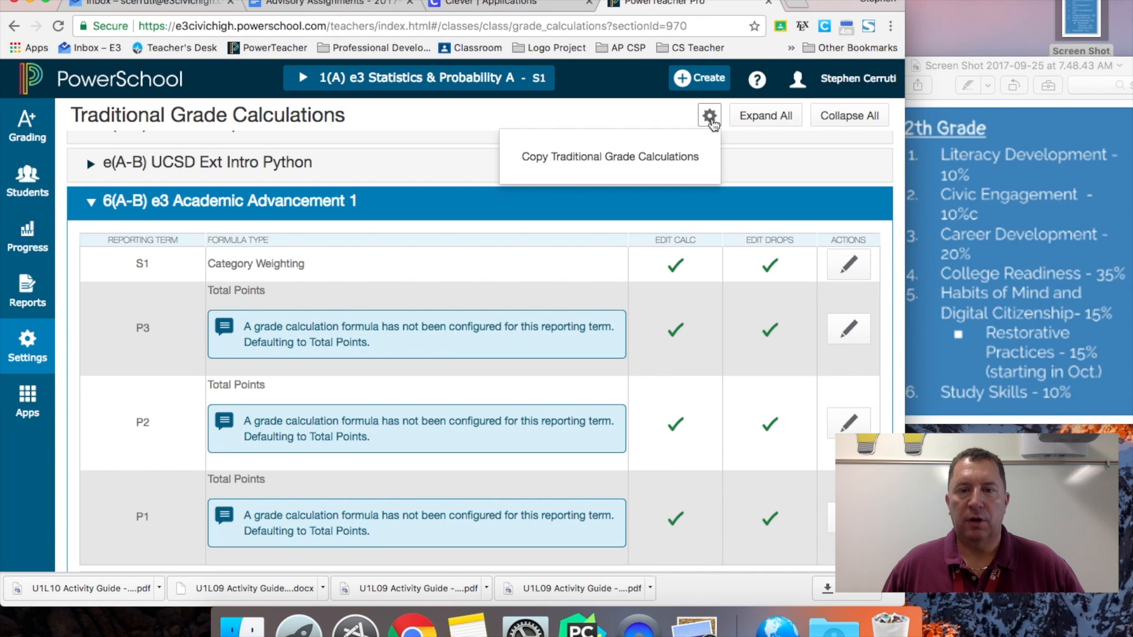
click(664, 164)
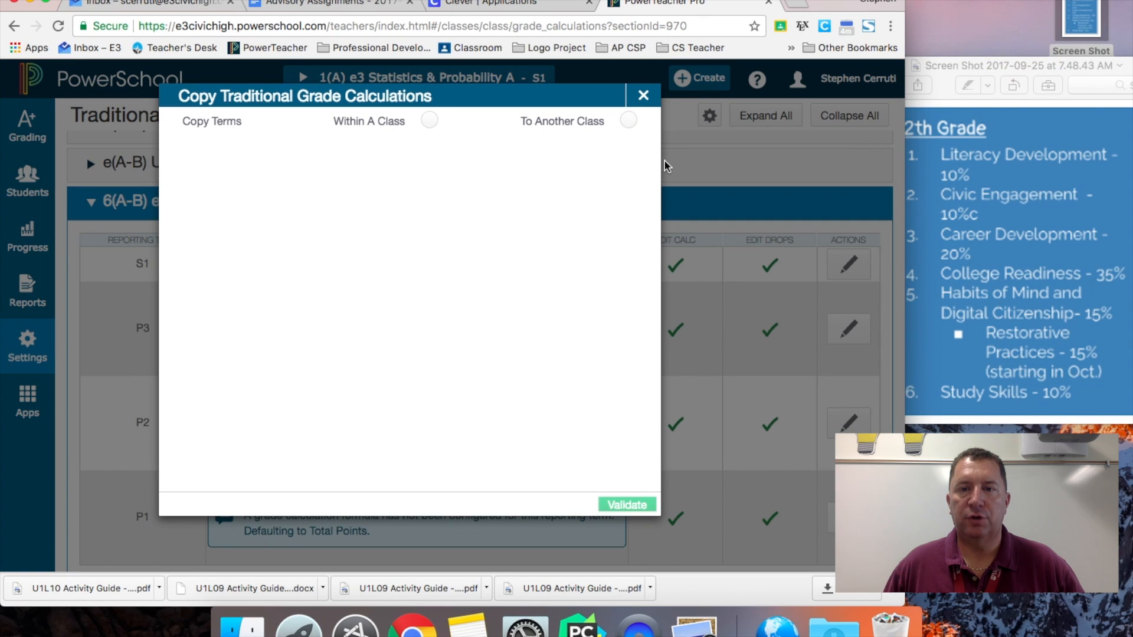
click(429, 122)
click(608, 171)
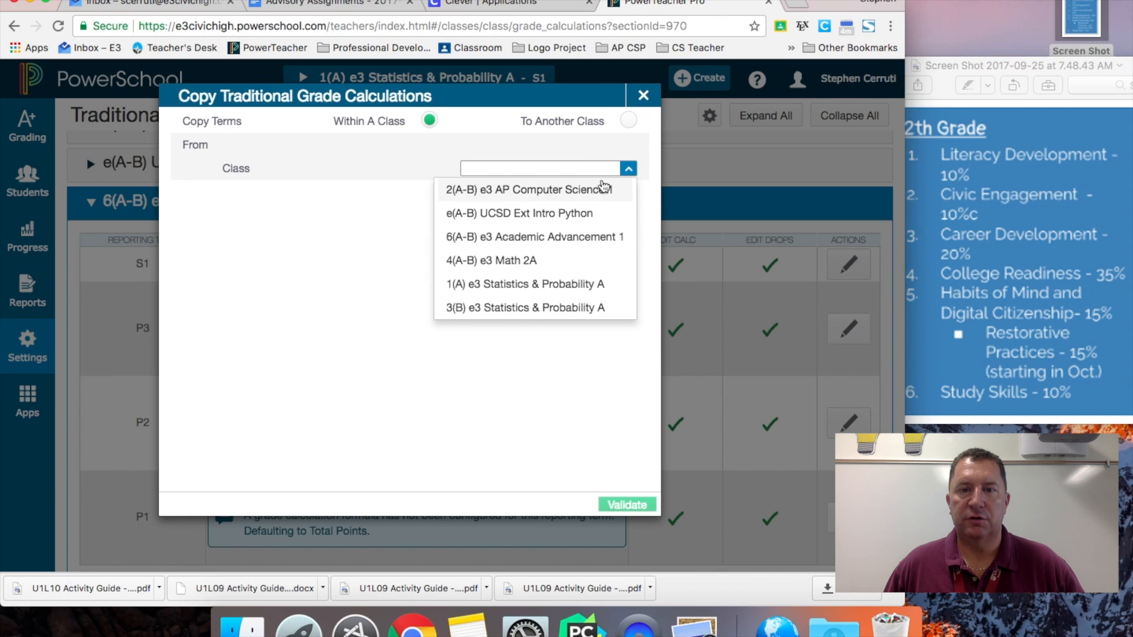
click(576, 235)
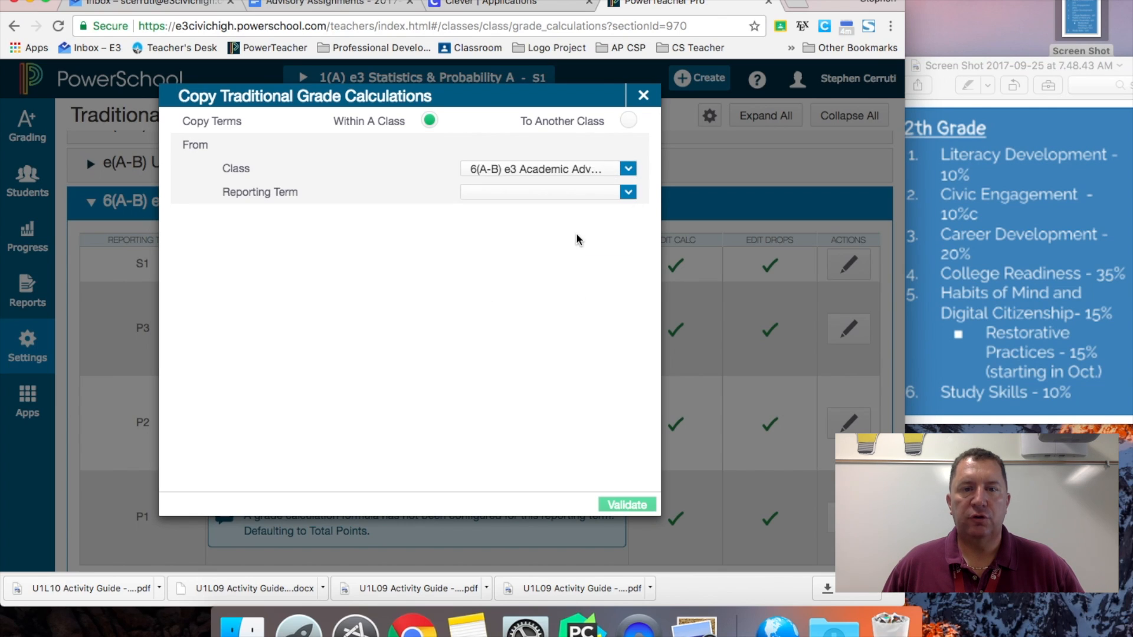
click(629, 193)
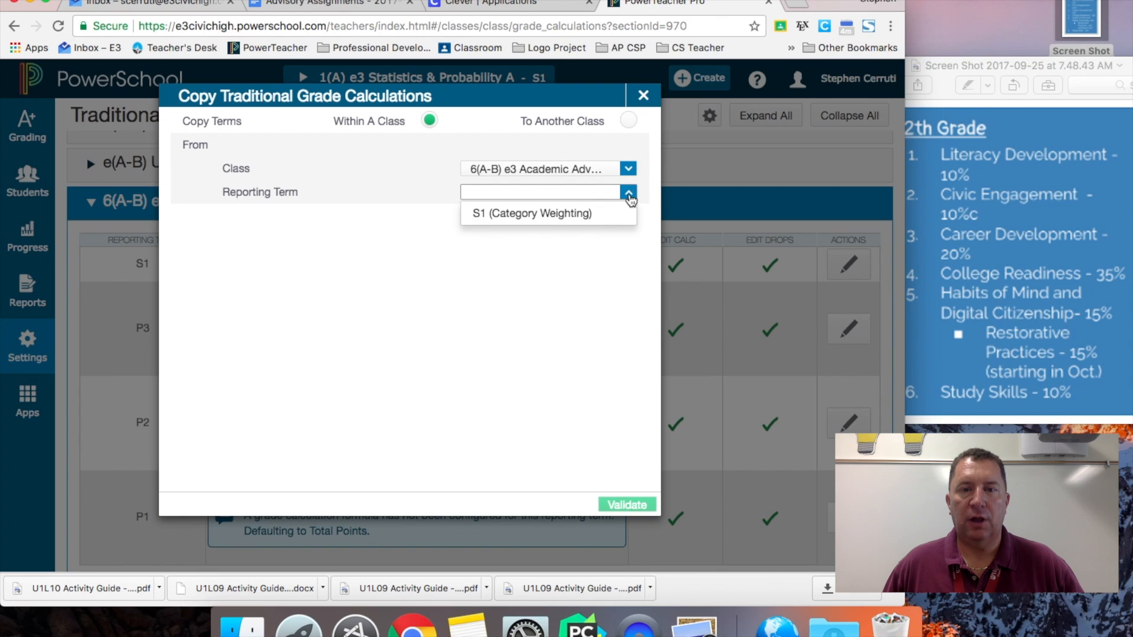
click(599, 214)
- Select P3, P2 and P1 as destination terms, validate, and copy the calculation
click(591, 240)
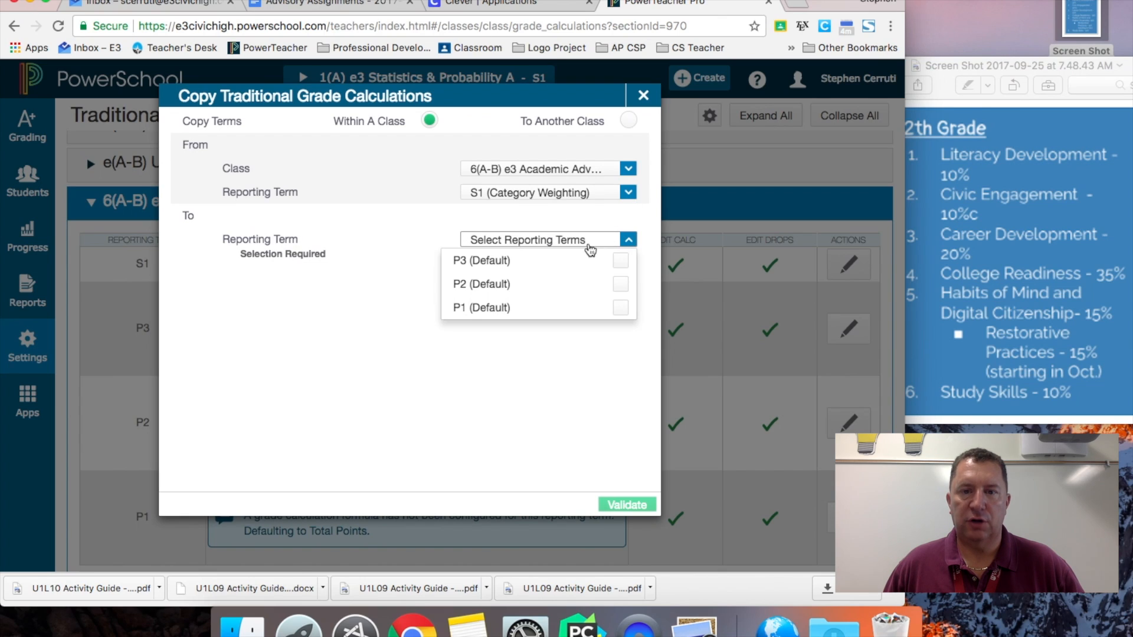
click(620, 260)
click(621, 284)
click(621, 307)
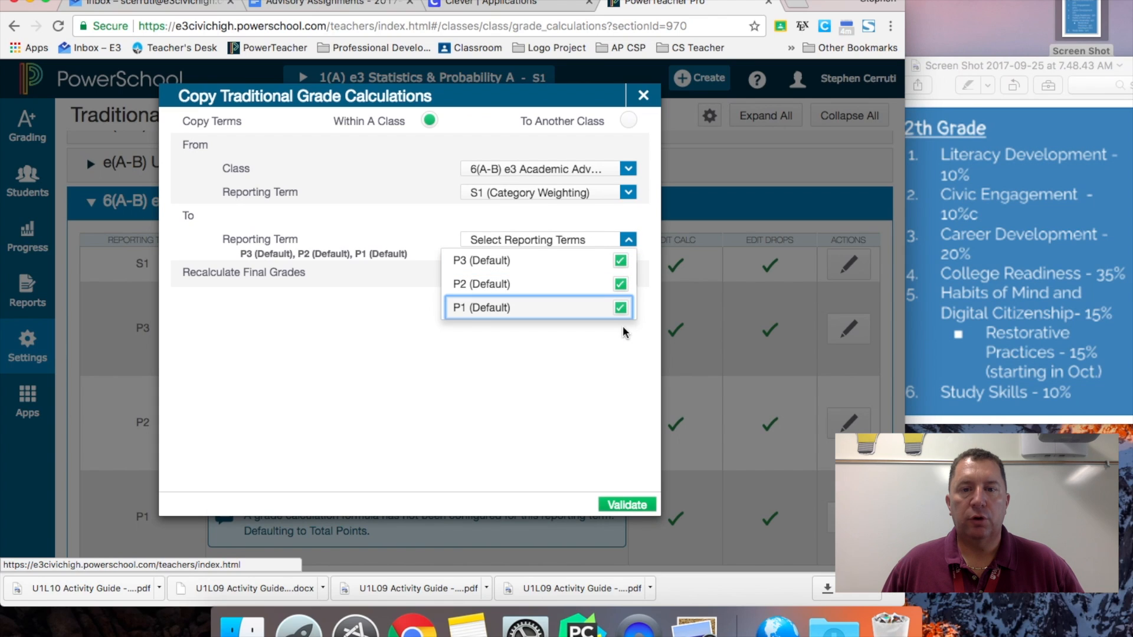
click(627, 505)
click(631, 505)
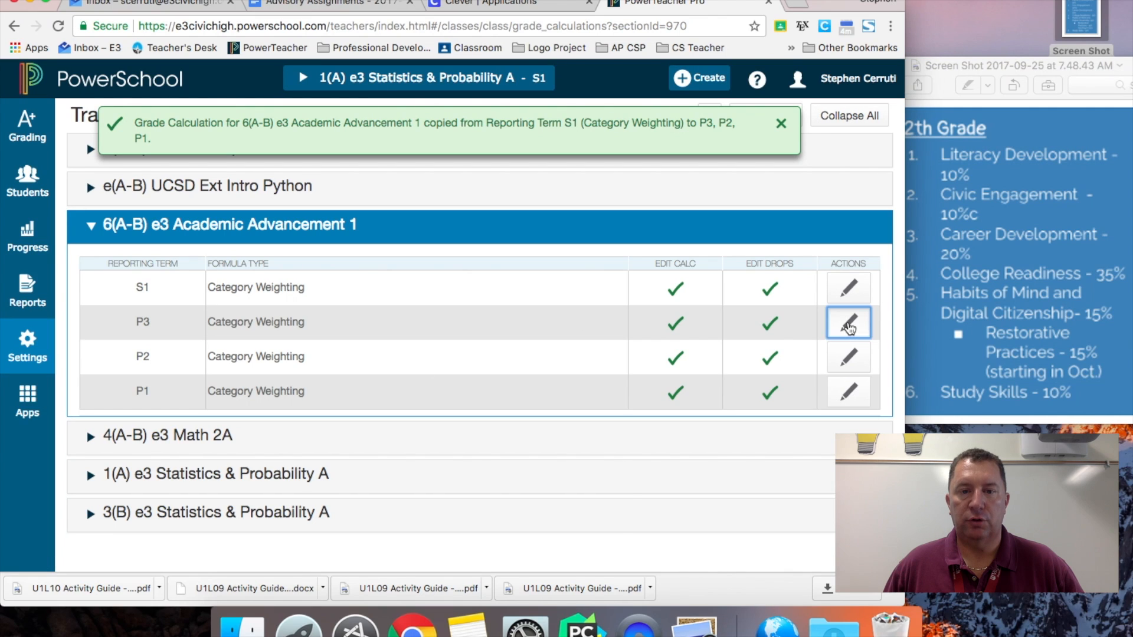
- Check P3's copied weights, close it unchanged, and dismiss the success message
click(849, 324)
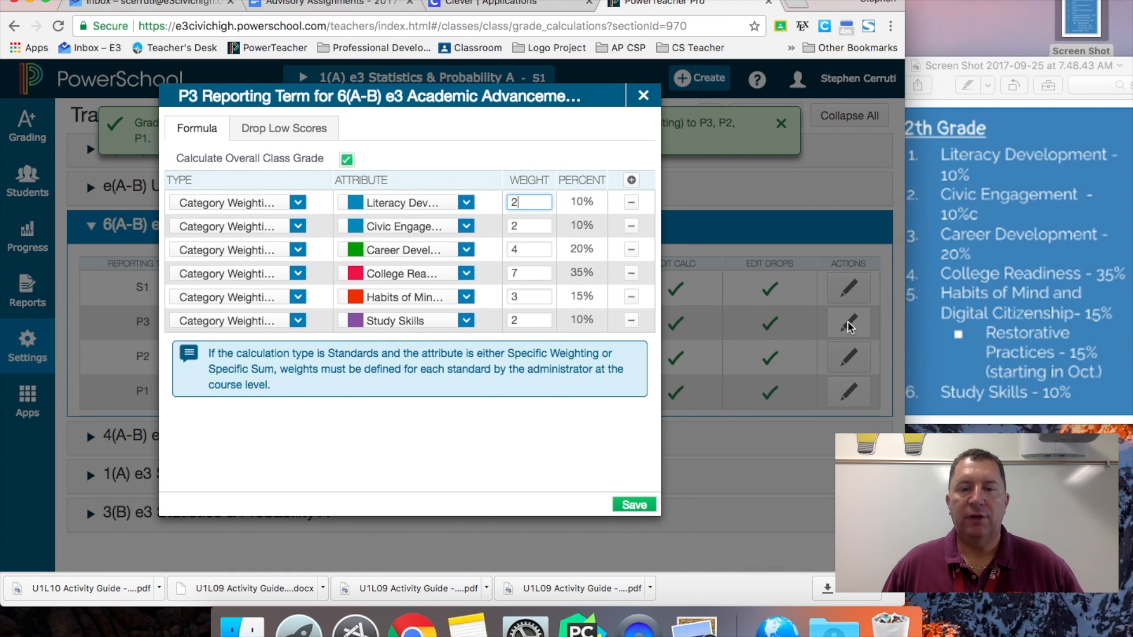
click(644, 96)
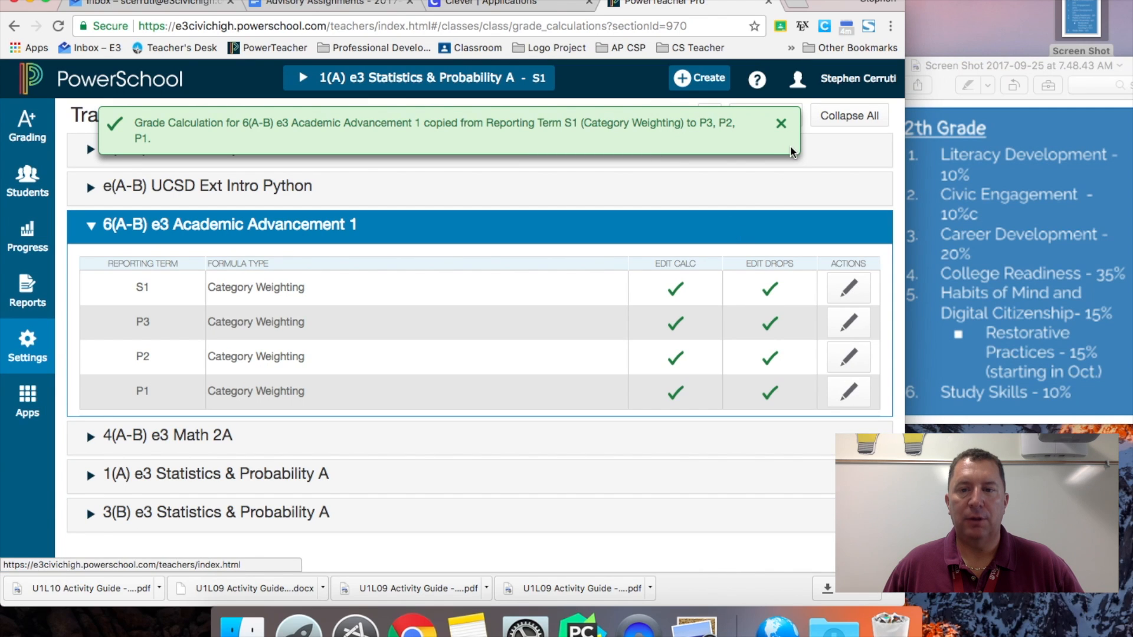
click(782, 124)
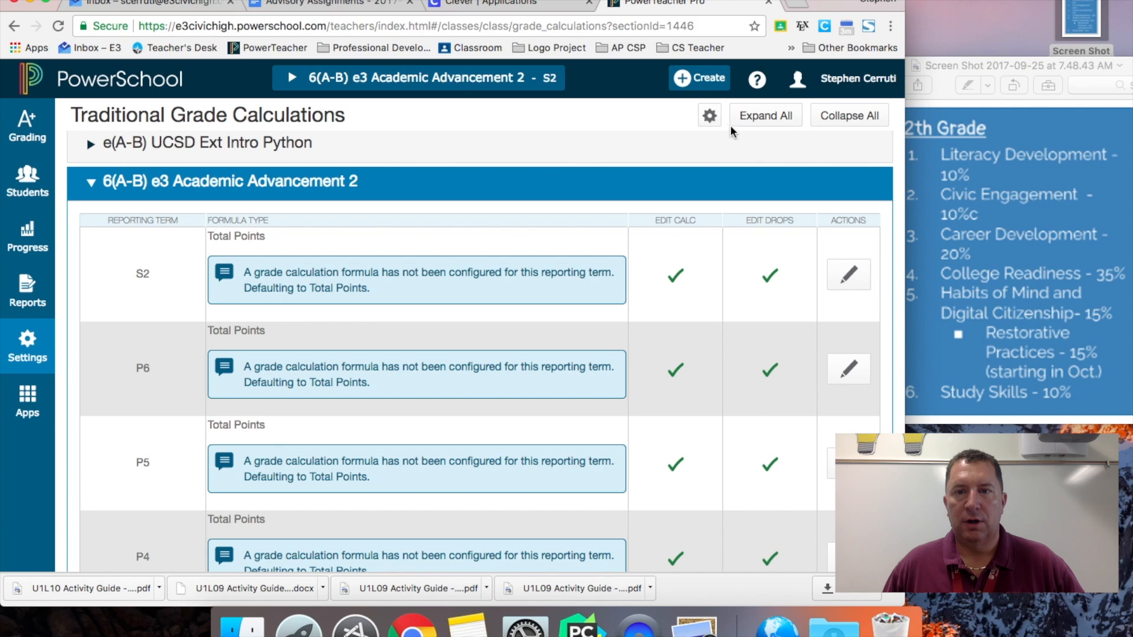
- Start a copy to another class from Academic Advancement 1, Semester 1 (17-18)
click(709, 116)
click(652, 155)
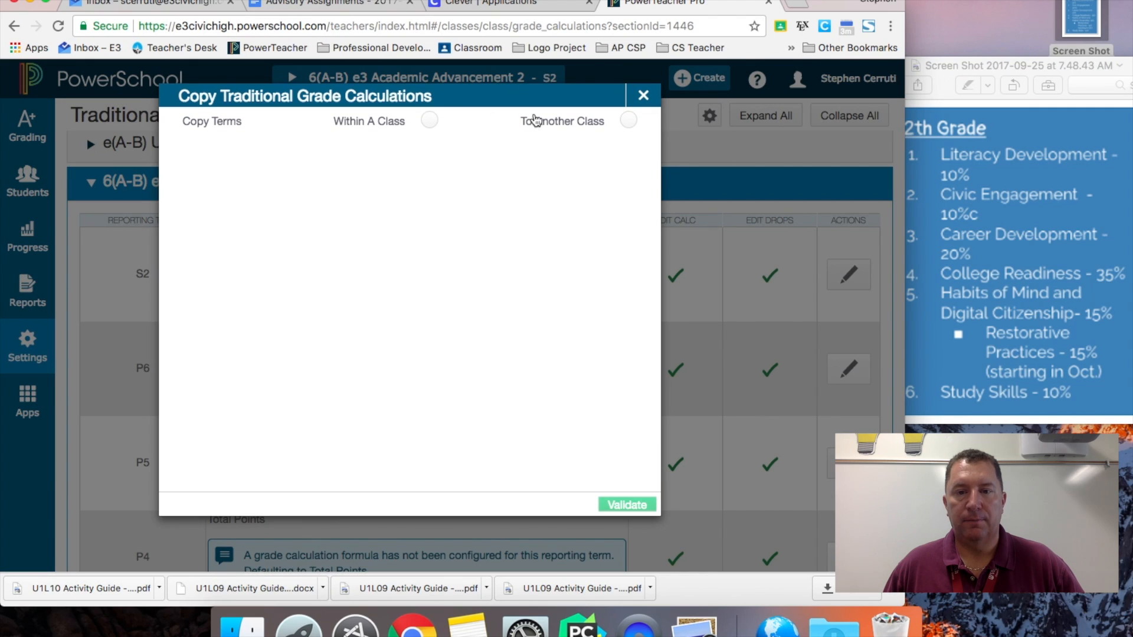
click(629, 121)
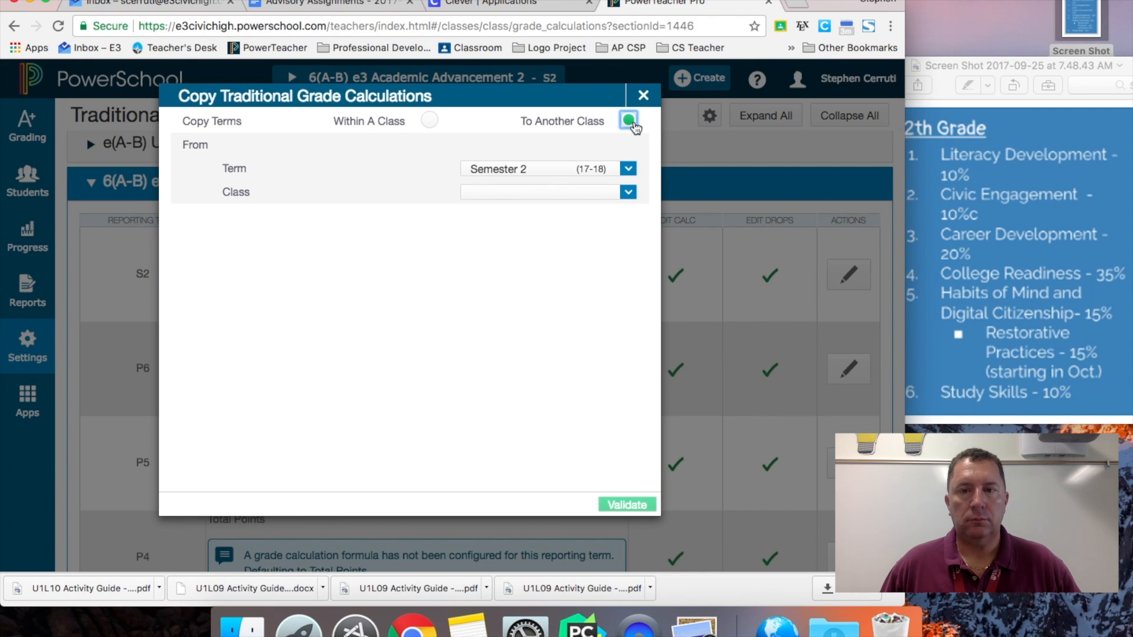
click(618, 172)
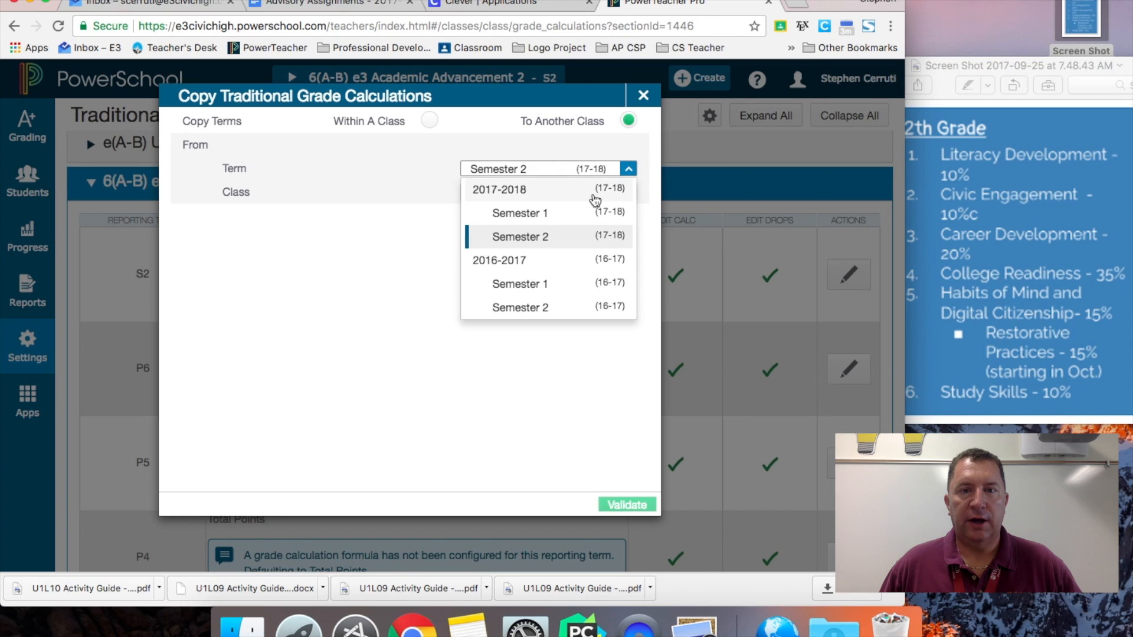
click(582, 213)
click(601, 193)
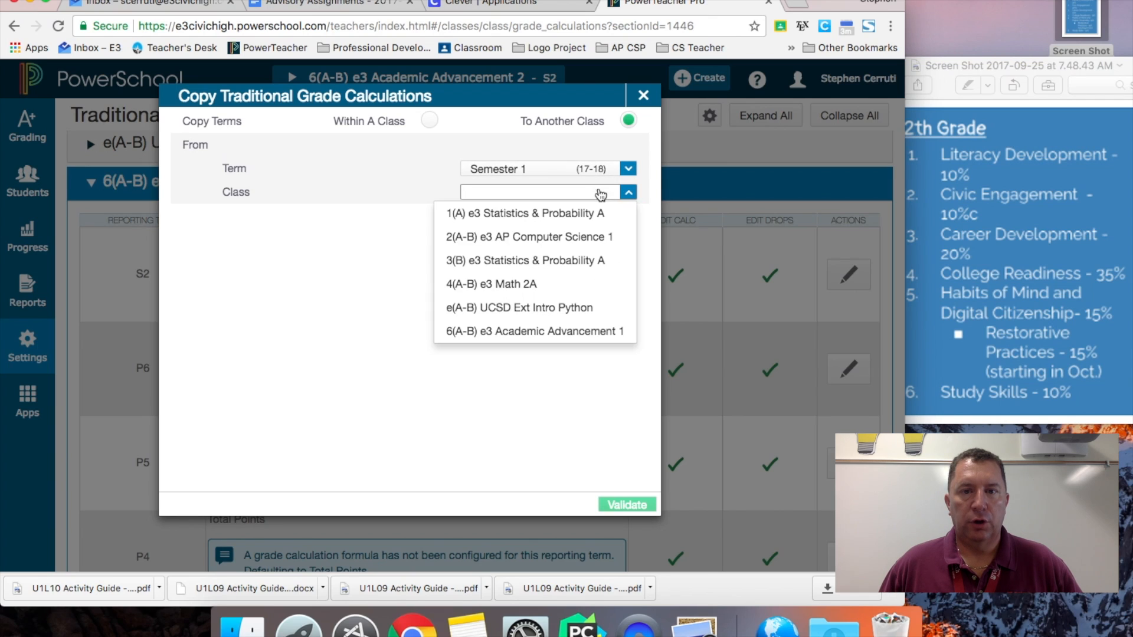
click(562, 331)
- Target Academic Advancement 2, Semester 2 (17-18), review the matched terms, and copy
click(593, 243)
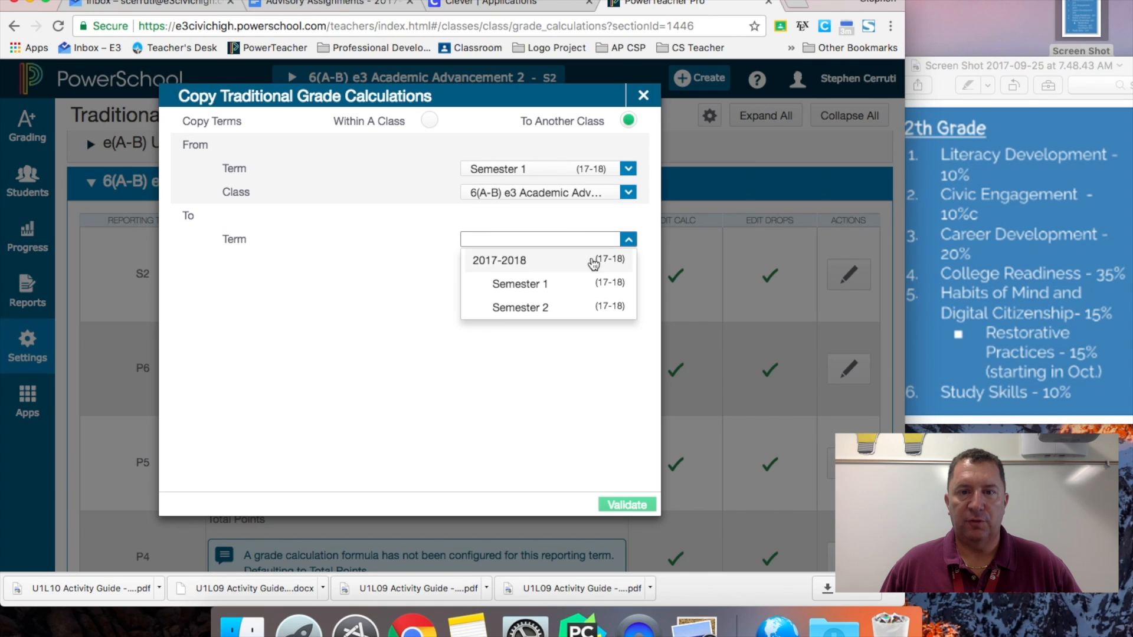
click(583, 308)
click(613, 270)
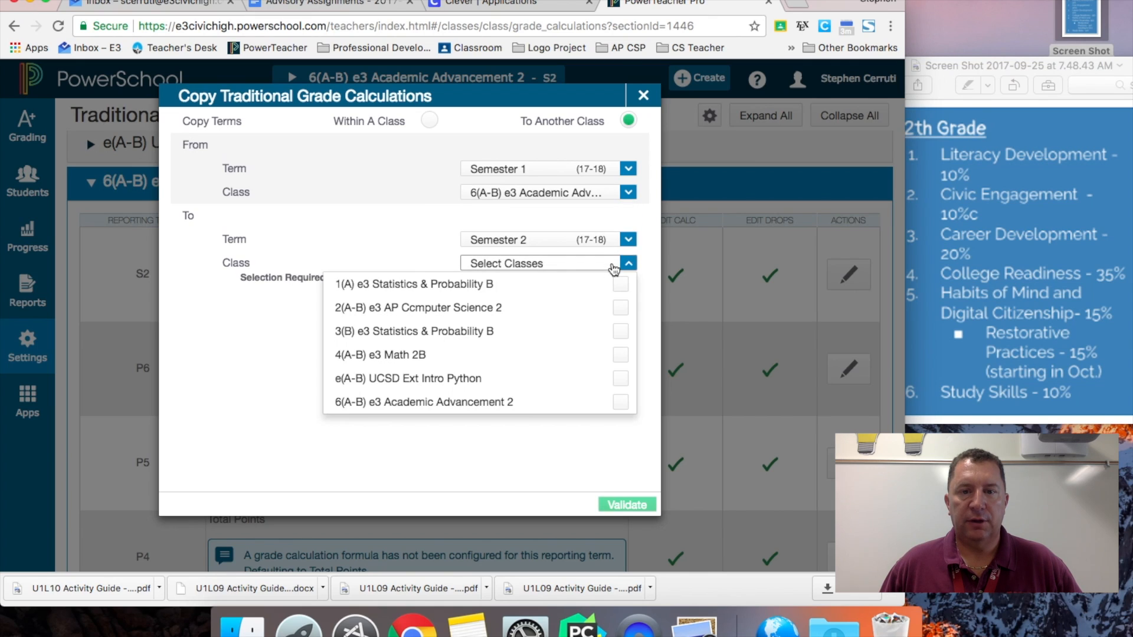
click(621, 402)
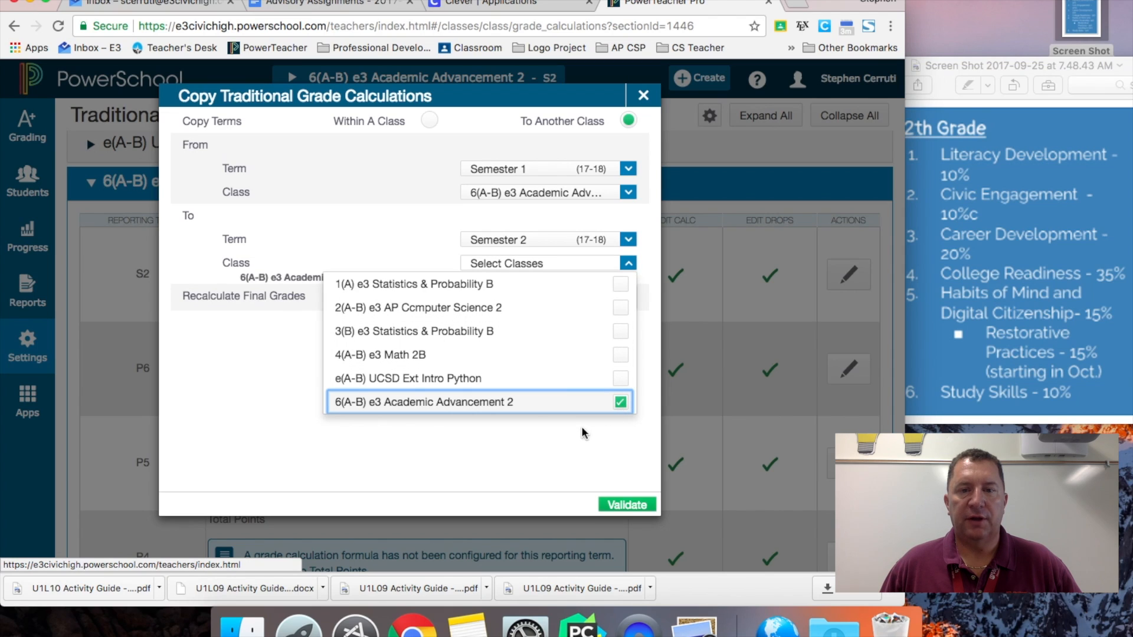
click(625, 504)
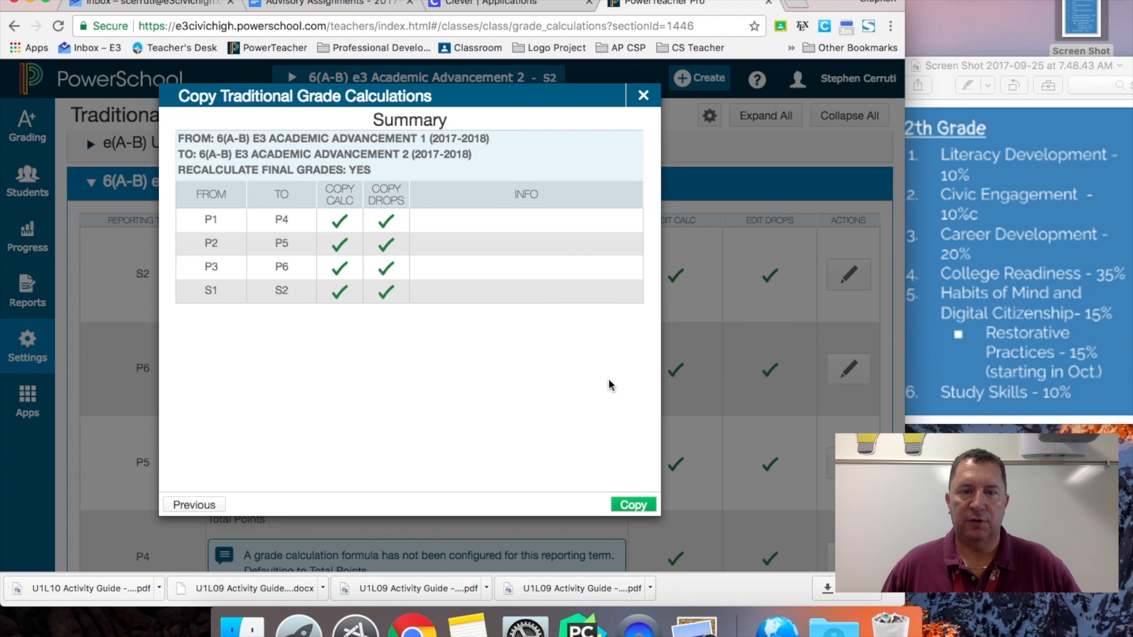
click(653, 107)
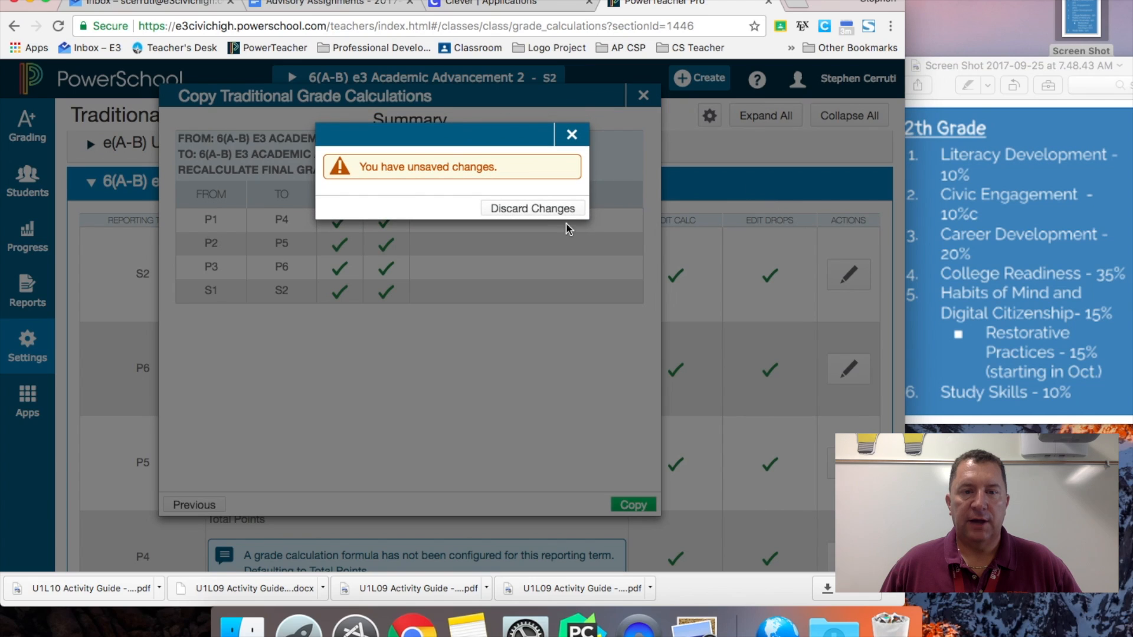
click(541, 209)
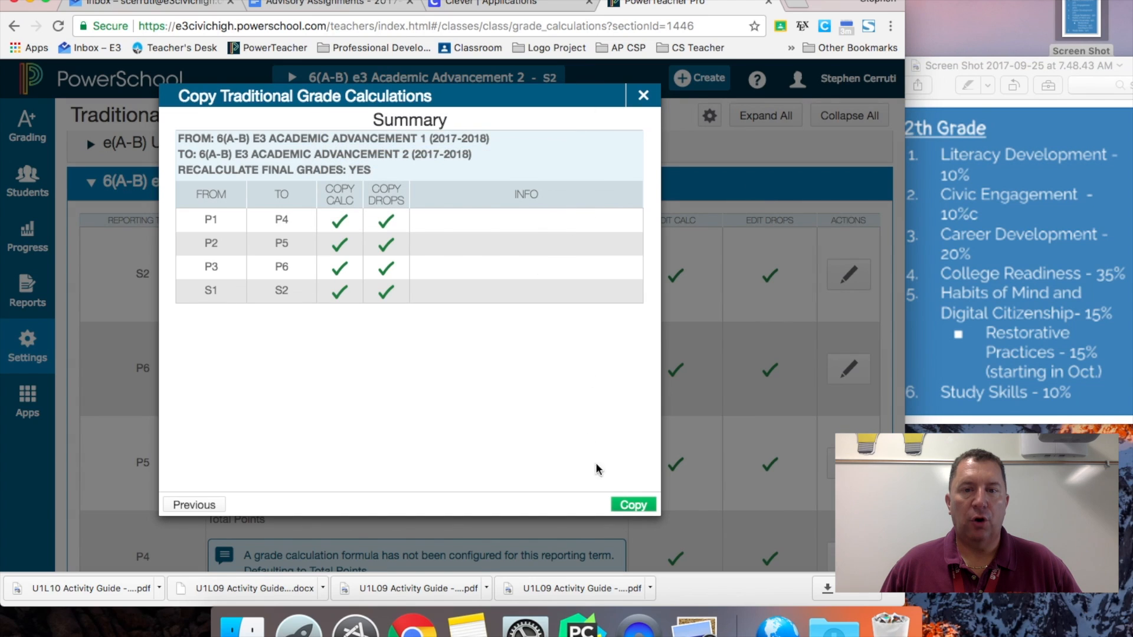
click(625, 508)
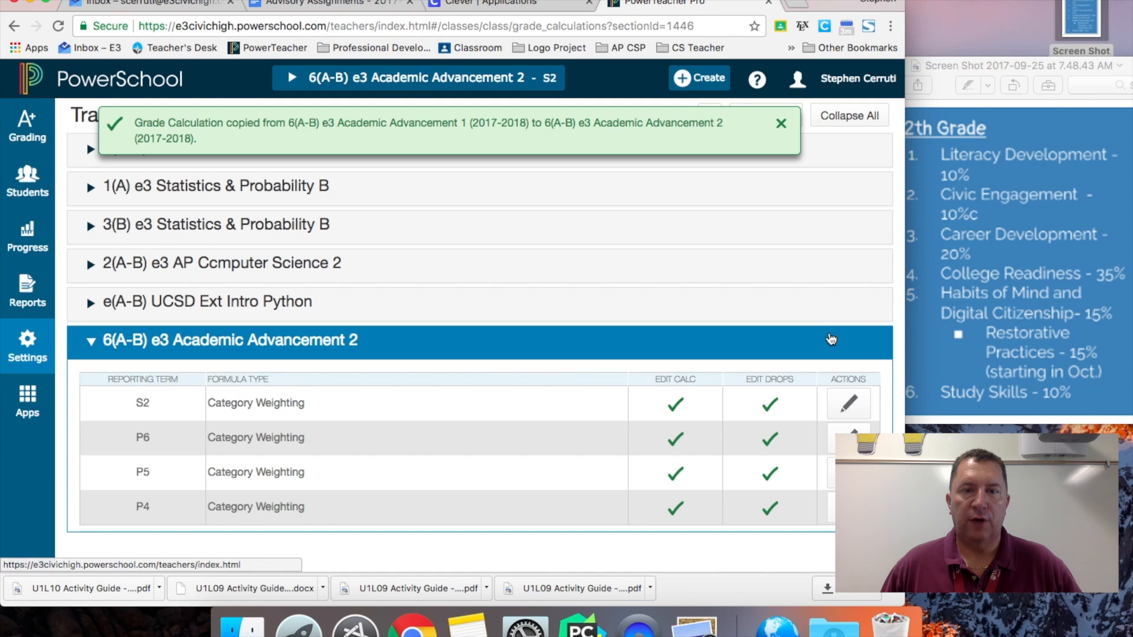
click(850, 404)
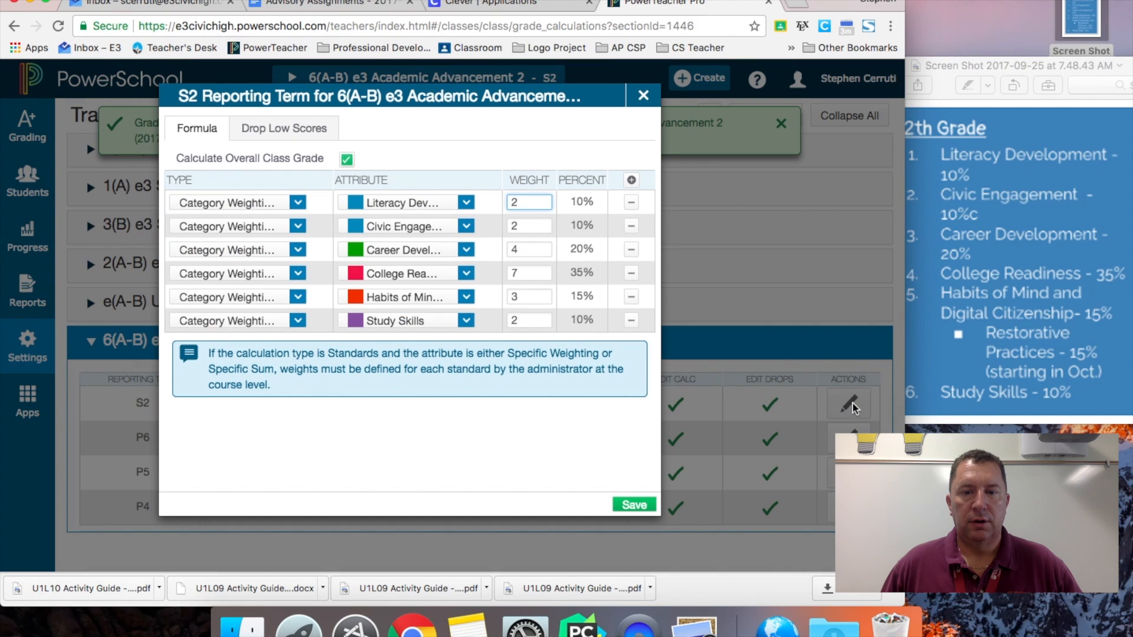
click(643, 97)
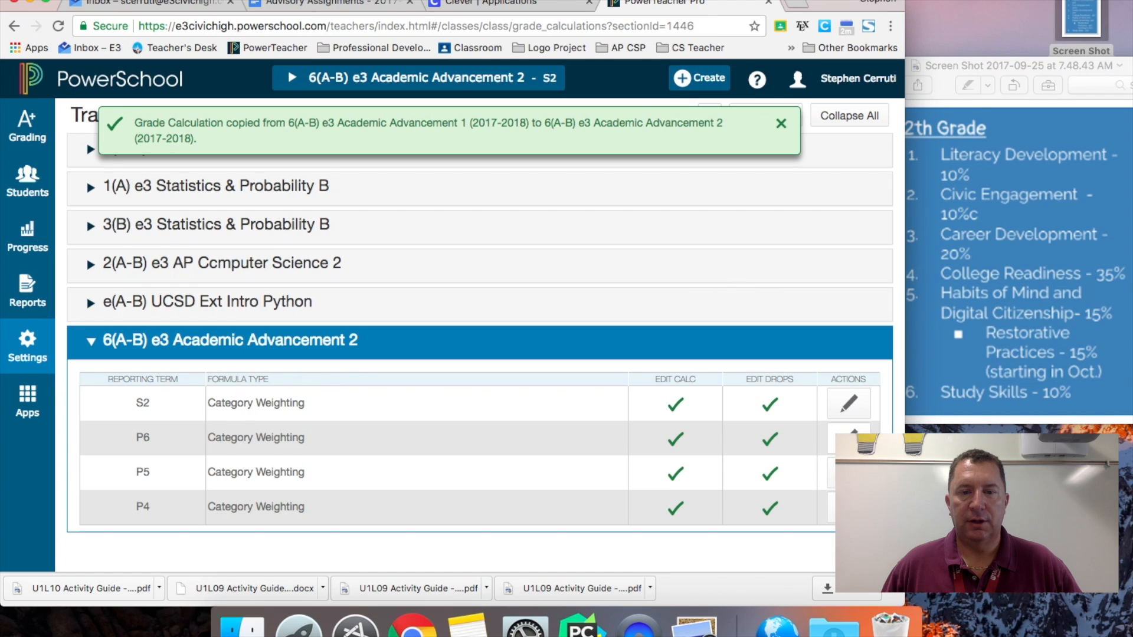
click(848, 437)
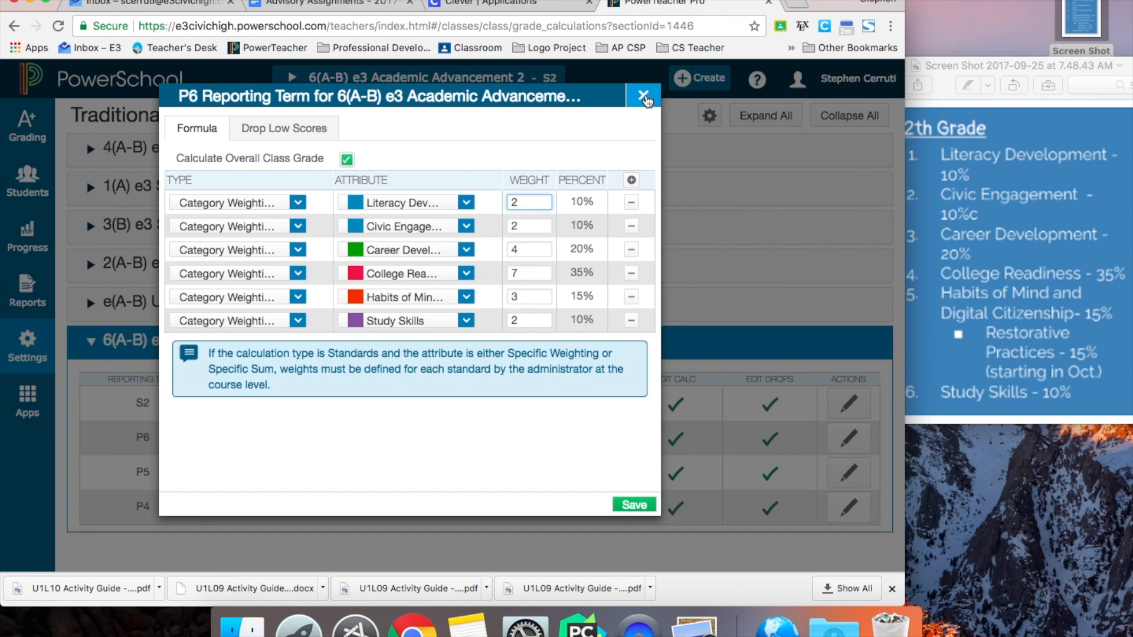
click(643, 96)
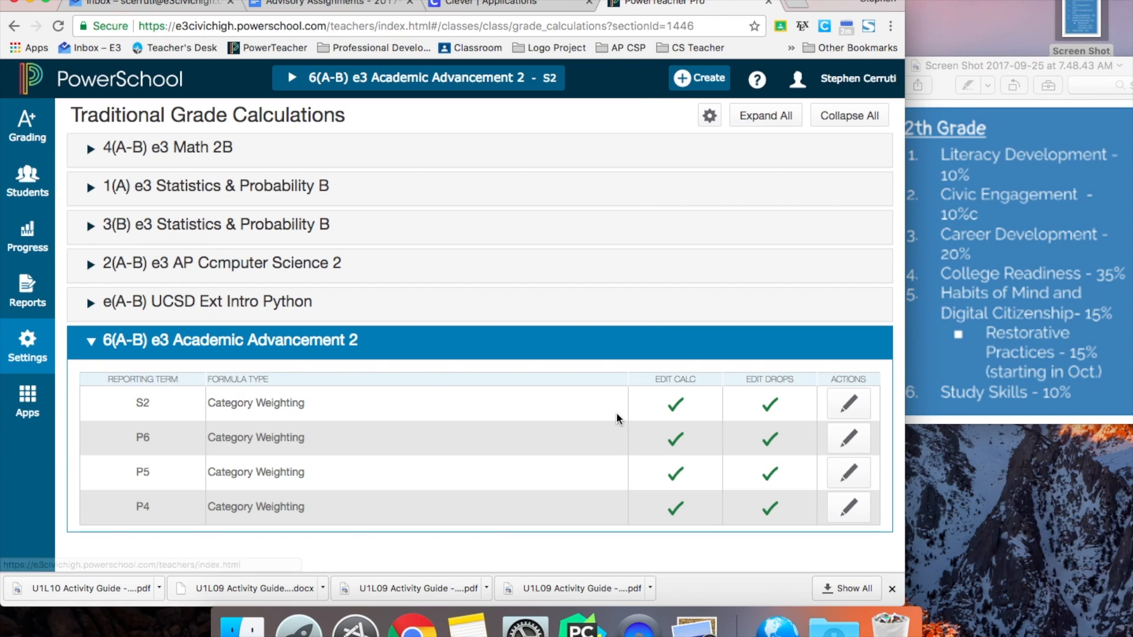